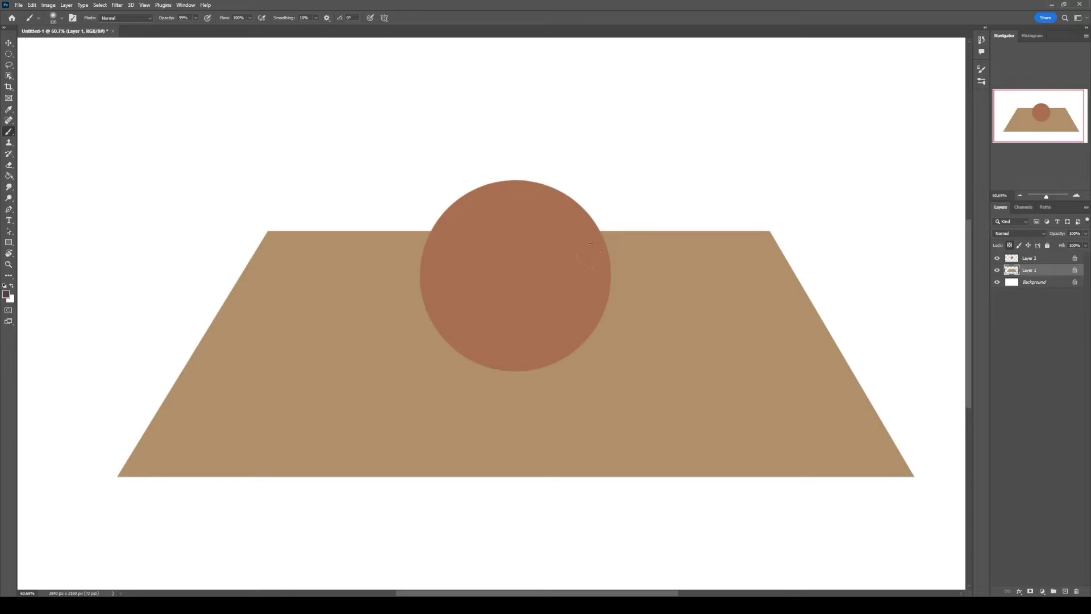
Step: Paint a dark brown shadow across the lower-right side of the ball on Layer 2
alt+click(527, 270)
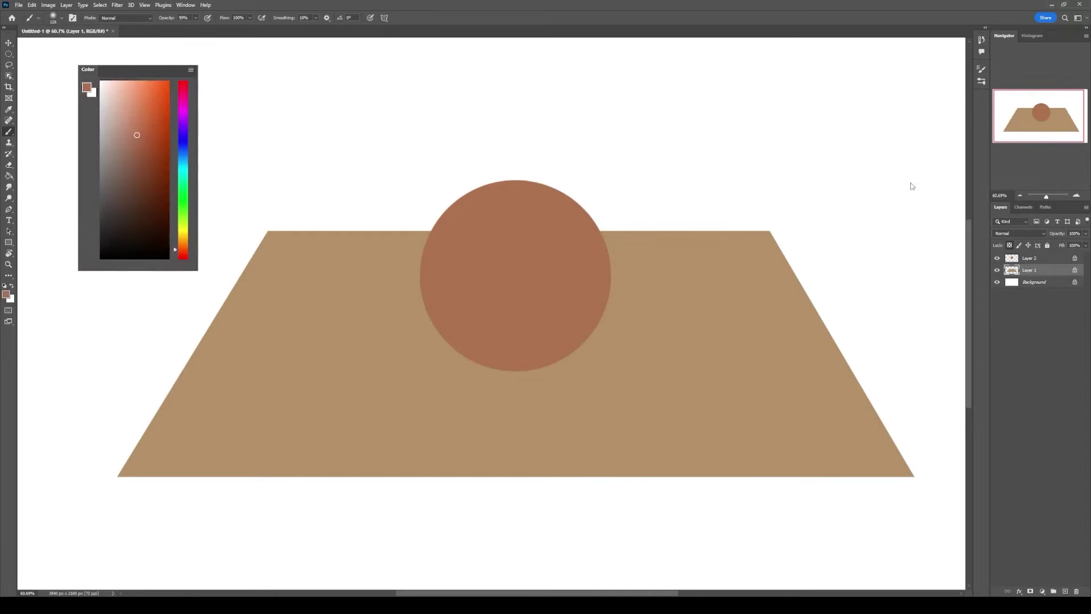
drag(860, 148, 863, 184)
click(1028, 260)
drag(557, 246, 582, 239)
mouse_move(597, 224)
mouse_down()
mouse_move(585, 257)
mouse_move(463, 358)
mouse_up()
drag(605, 254, 473, 363)
mouse_move(593, 304)
mouse_down()
mouse_move(587, 271)
mouse_move(565, 327)
mouse_move(529, 340)
mouse_move(584, 317)
mouse_move(595, 279)
mouse_move(532, 343)
mouse_up()
drag(586, 217, 585, 286)
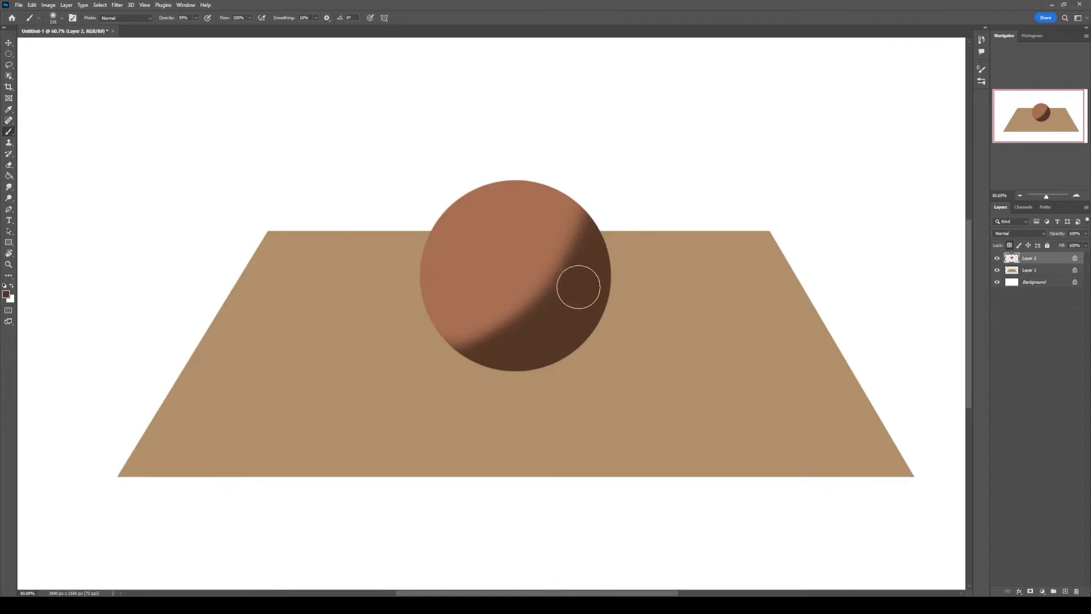
Step: Brush a light orange tone over the lit upper-left side of the ball
alt+click(500, 249)
key(F6)
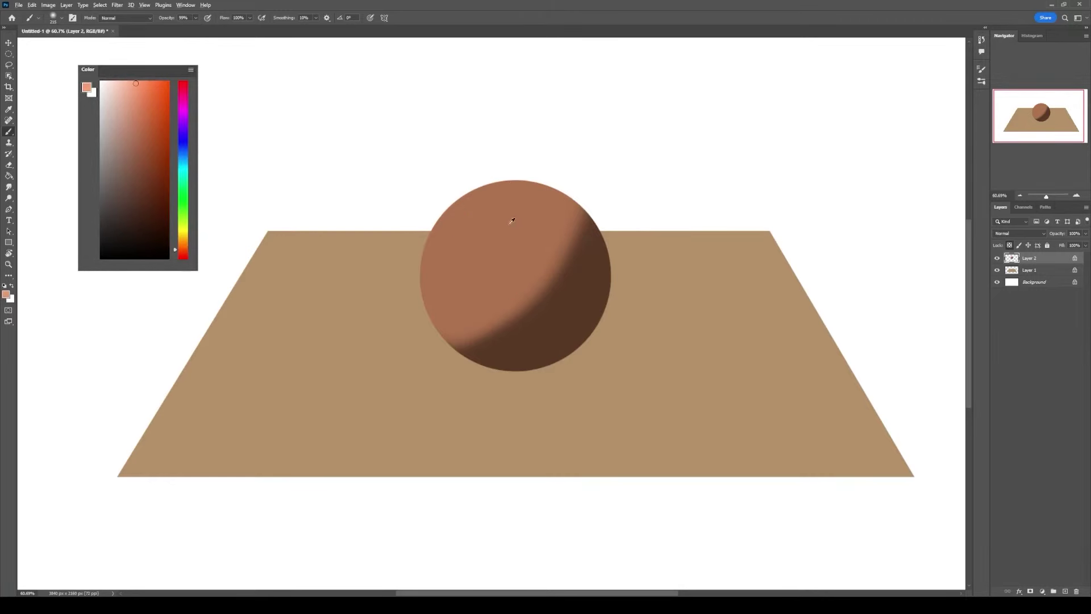
mouse_move(504, 183)
mouse_down()
mouse_move(467, 237)
mouse_move(524, 197)
mouse_move(511, 181)
mouse_move(428, 303)
mouse_move(463, 287)
mouse_move(443, 308)
mouse_move(482, 190)
mouse_up()
Step: Paint a small soft white highlight on the upper-left of the ball
click(101, 82)
key(F6)
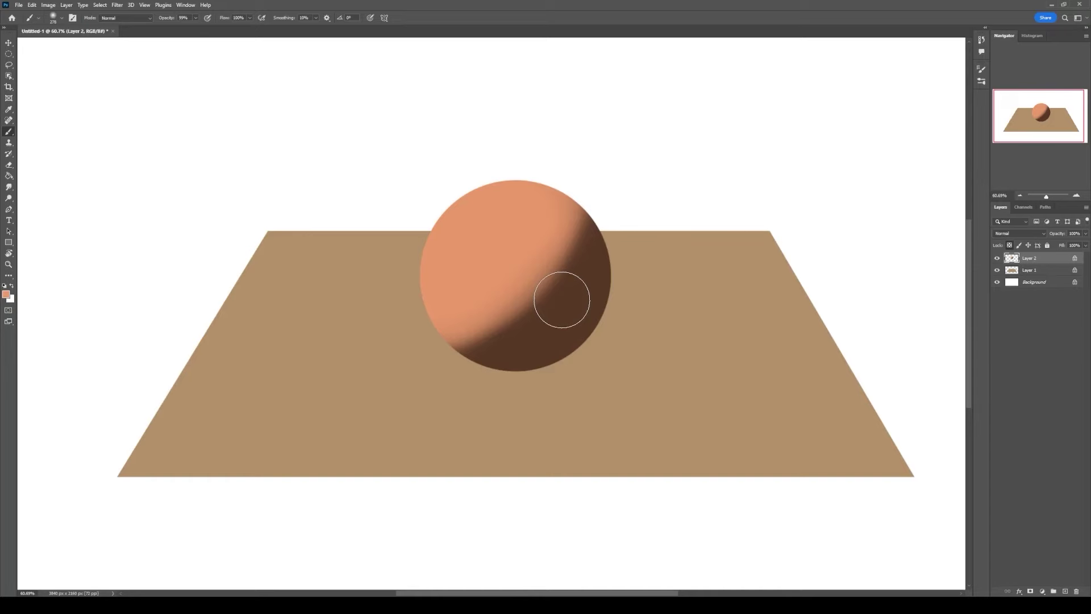
click(825, 84)
drag(491, 234, 464, 237)
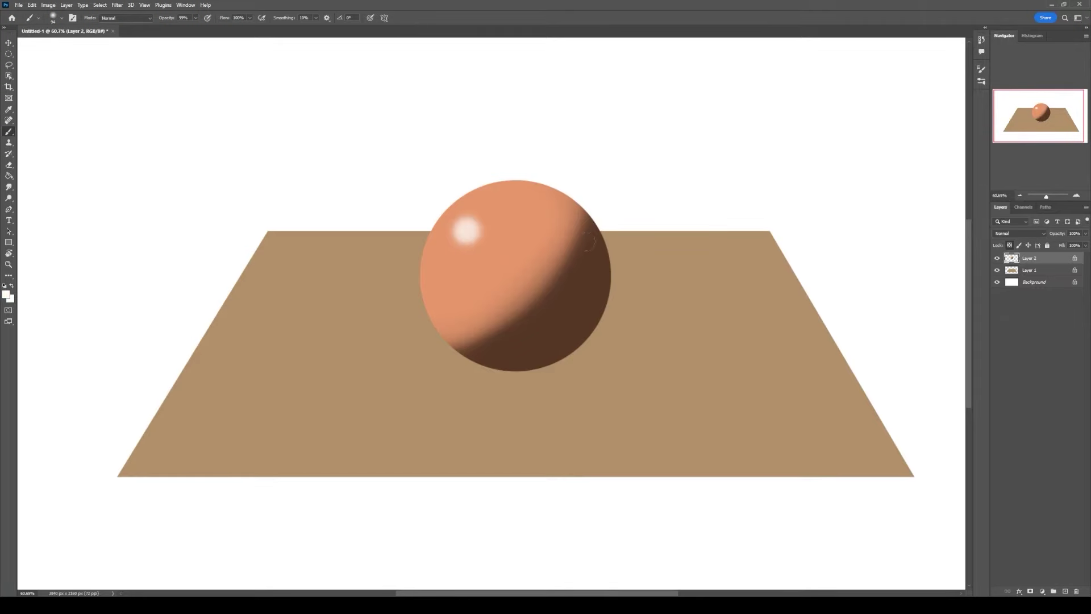
Step: Sample the dark brown from the ball's shadow side
drag(560, 263, 579, 259)
drag(567, 286, 576, 288)
alt+click(582, 285)
drag(498, 253, 554, 288)
drag(495, 231, 557, 288)
drag(495, 237, 570, 307)
Step: Paint the ground plane on Layer 1 with a light tan using a large soft brush
click(1033, 271)
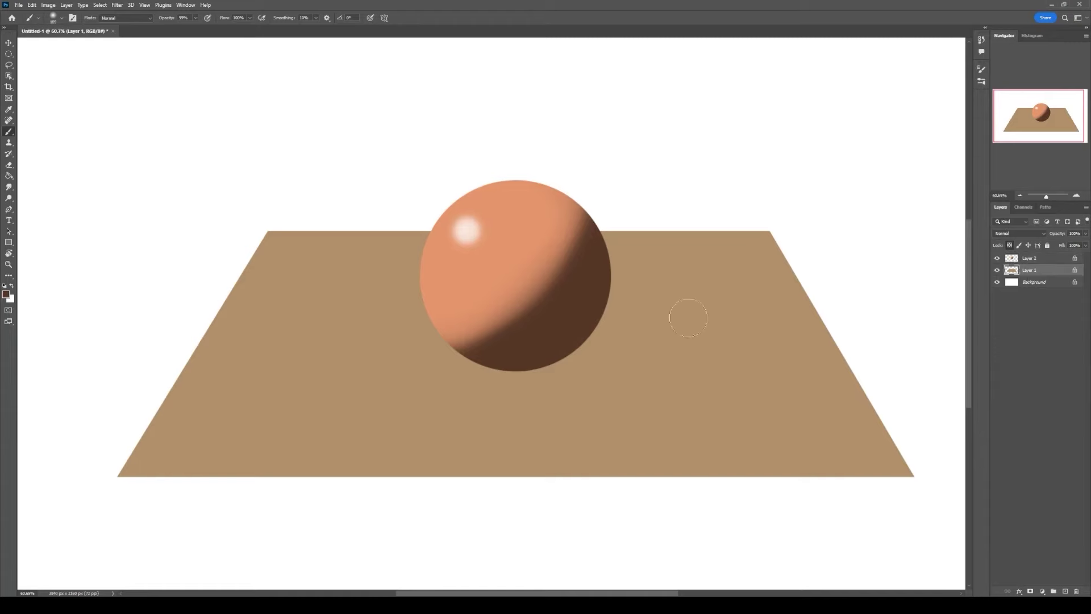
key(F6)
alt+click(651, 339)
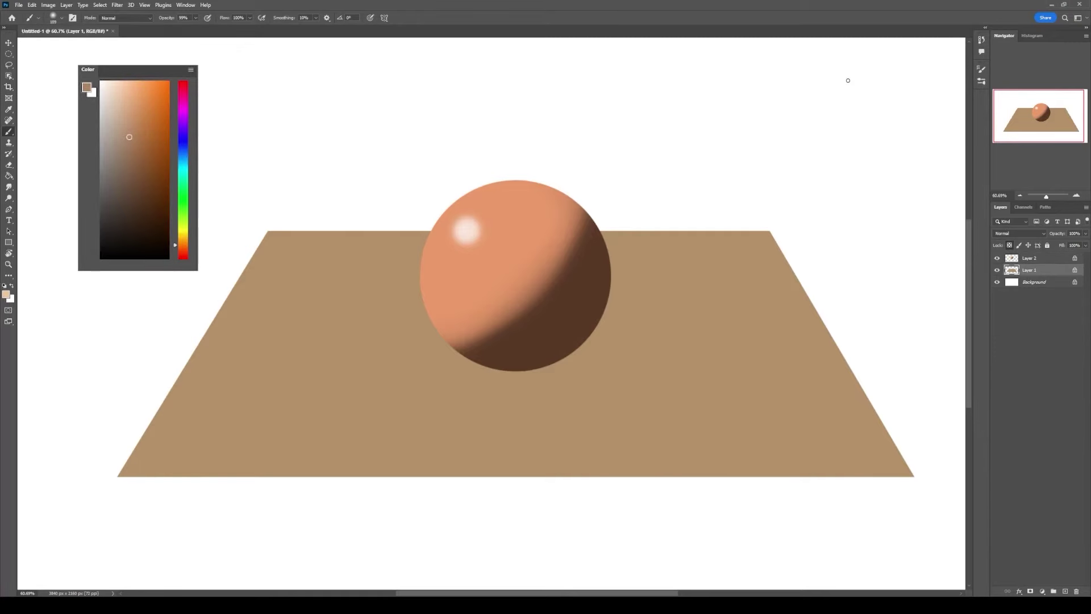
drag(366, 271, 444, 274)
mouse_move(419, 210)
mouse_down()
mouse_move(344, 247)
mouse_move(221, 409)
mouse_move(573, 234)
mouse_move(305, 454)
mouse_move(716, 299)
mouse_move(474, 442)
mouse_move(870, 430)
mouse_move(797, 308)
mouse_move(607, 235)
mouse_move(330, 264)
mouse_move(174, 437)
mouse_move(671, 422)
mouse_move(873, 438)
mouse_move(779, 239)
mouse_move(392, 222)
mouse_move(146, 485)
mouse_up()
key(F6)
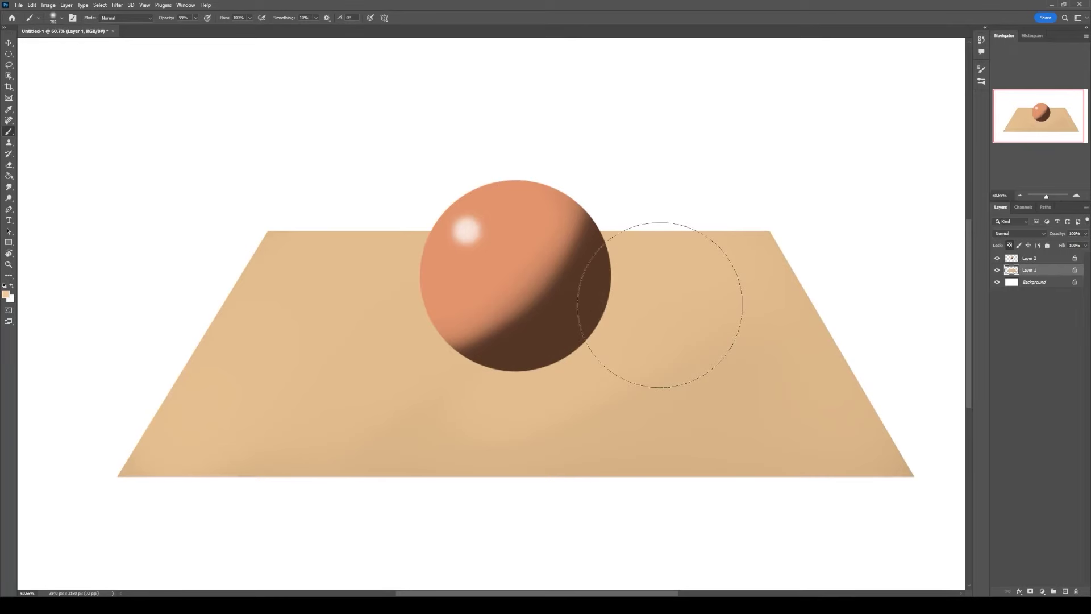
mouse_move(659, 304)
mouse_down()
mouse_move(693, 435)
mouse_move(168, 423)
mouse_move(267, 245)
mouse_move(463, 253)
mouse_move(677, 385)
mouse_up()
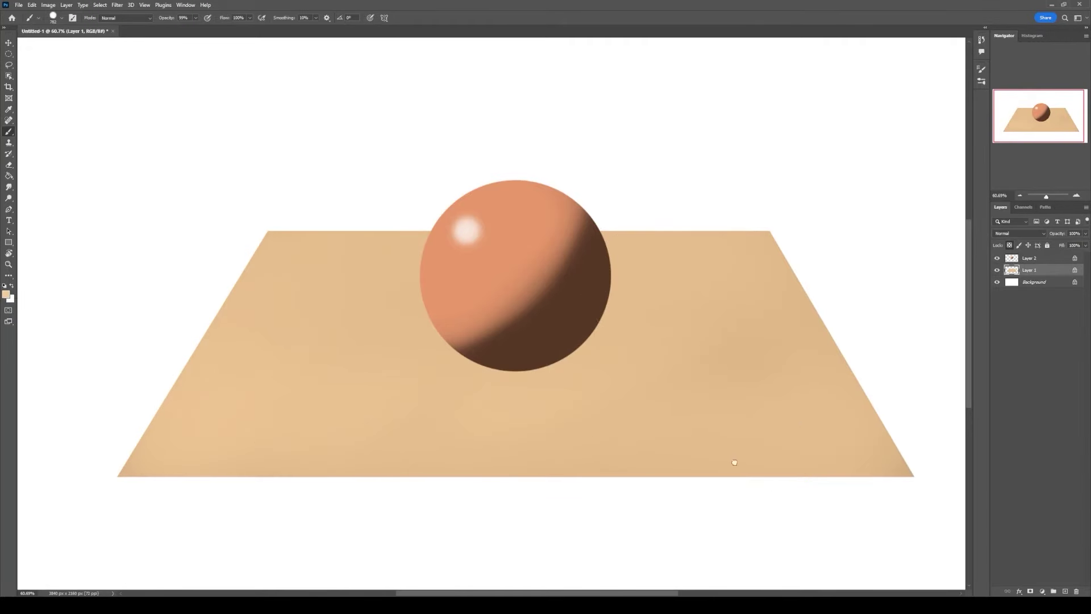
Step: Add a new layer and paint a dark brown cast shadow on the ground beside the ball
alt+right_click(588, 333)
drag(572, 343, 548, 341)
key(F6)
click(1065, 591)
click(128, 182)
mouse_move(505, 339)
mouse_down()
mouse_move(617, 333)
mouse_move(589, 344)
mouse_move(574, 334)
mouse_move(660, 283)
mouse_move(579, 290)
mouse_move(582, 350)
mouse_move(482, 345)
mouse_move(580, 357)
mouse_move(641, 279)
mouse_move(536, 362)
mouse_move(523, 315)
mouse_move(669, 285)
mouse_up()
key(F6)
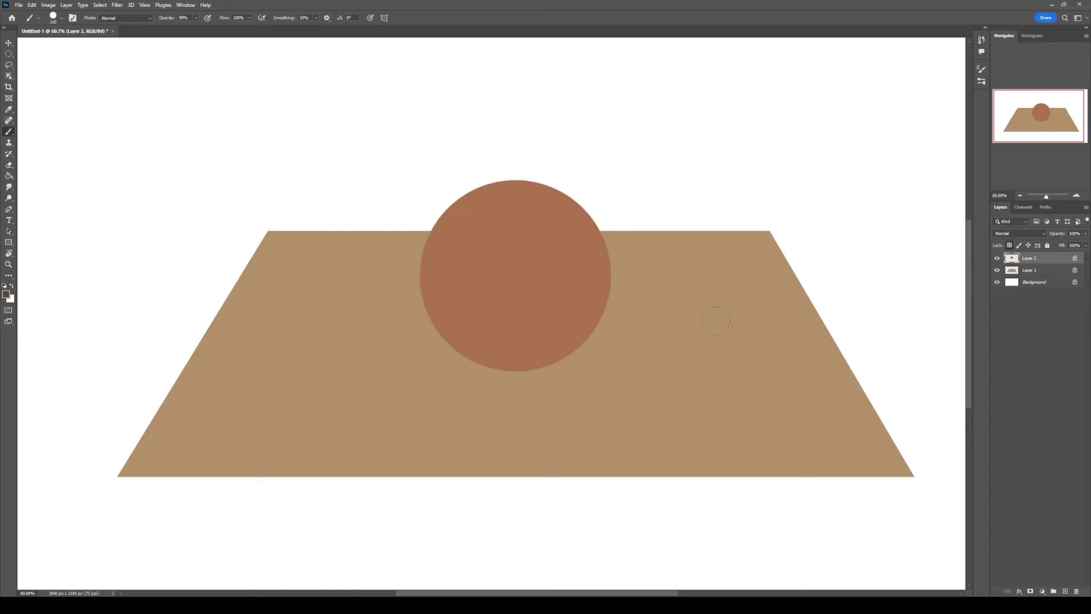
Step: Paint the ground plane on Layer 1 with a pale cream colour using a large soft brush
key(F6)
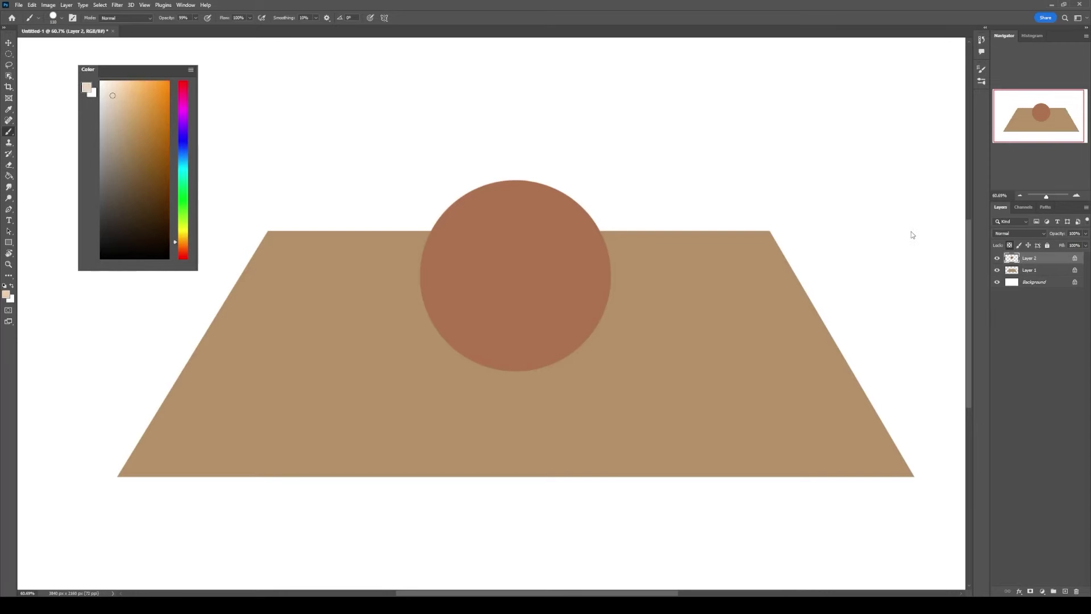
key(F6)
click(1029, 271)
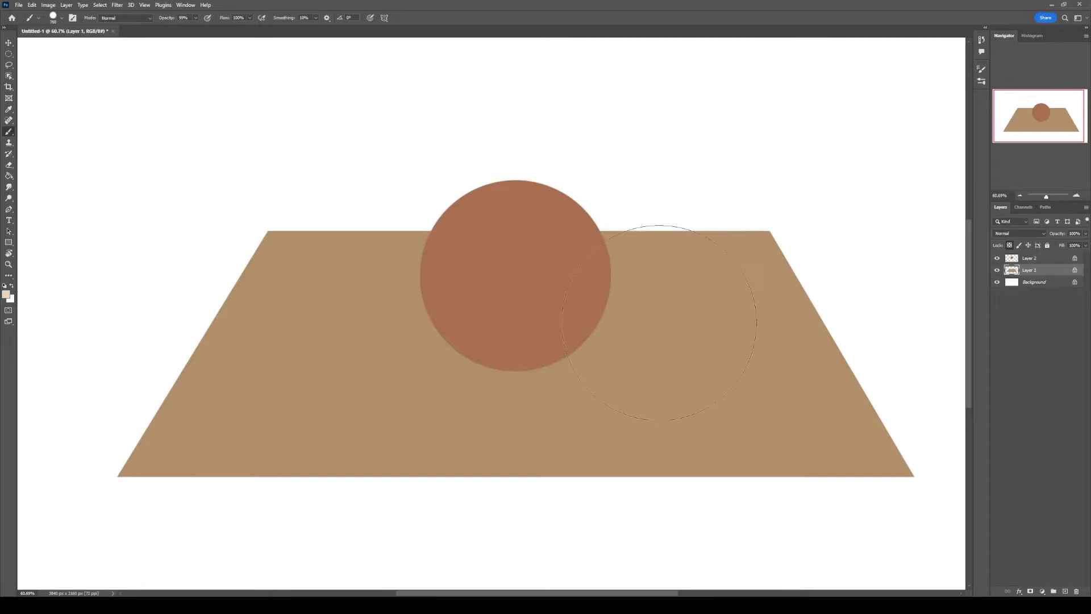
mouse_move(188, 432)
mouse_down()
mouse_move(336, 305)
mouse_move(699, 253)
mouse_move(817, 440)
mouse_up()
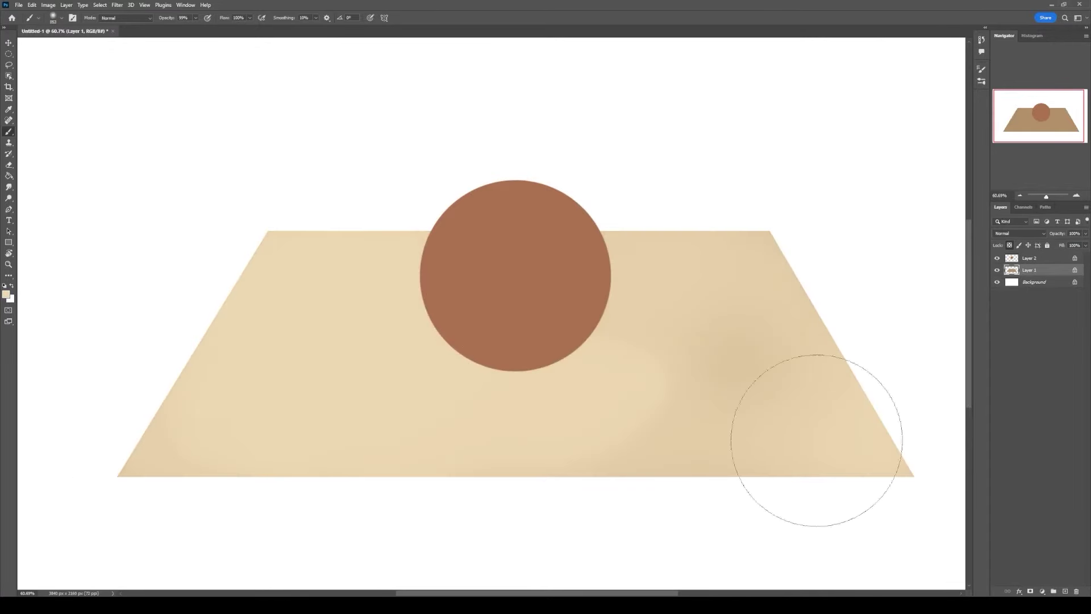
drag(597, 319, 587, 336)
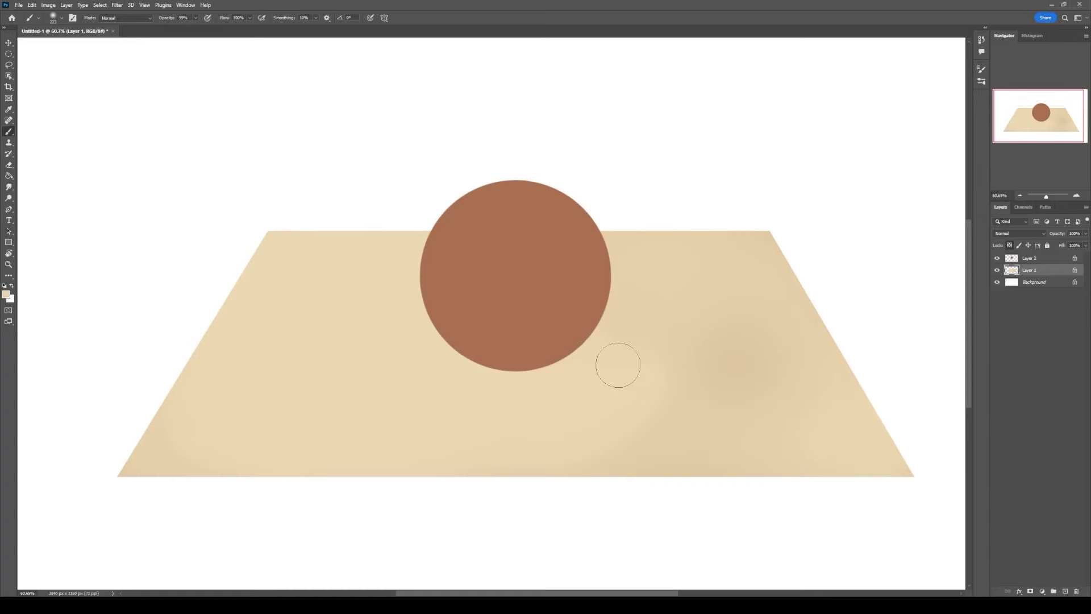
Step: Choose a medium brown foreground colour for the cast shadow
key(F6)
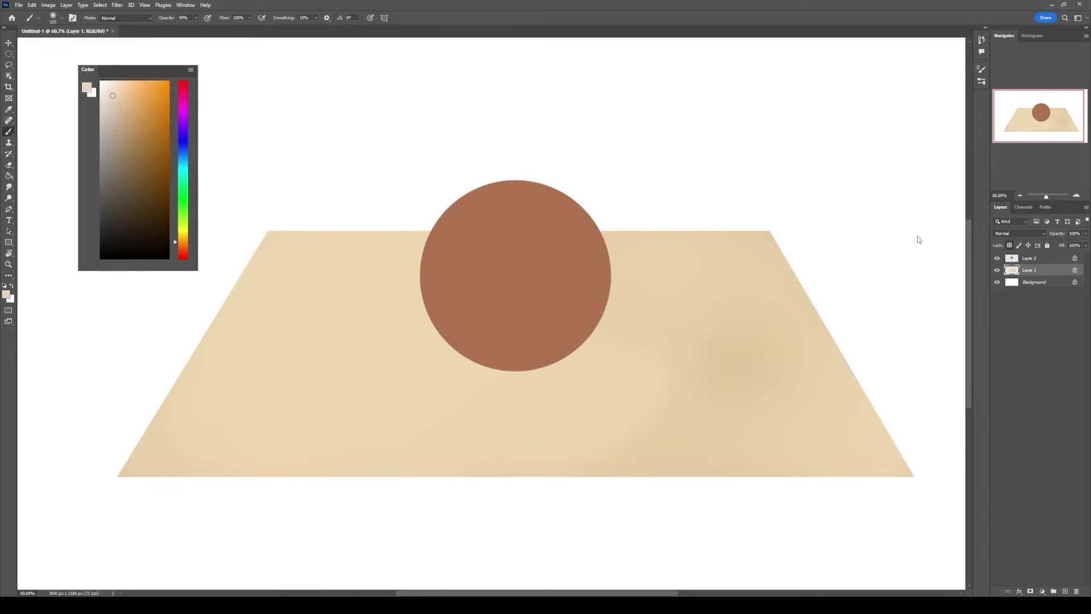
click(848, 109)
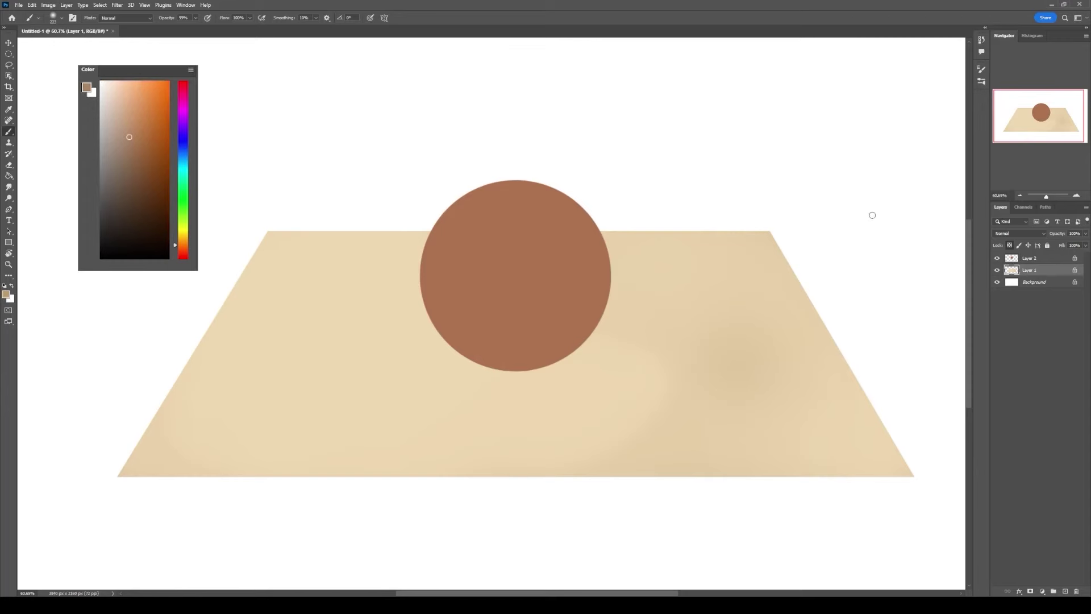
click(862, 141)
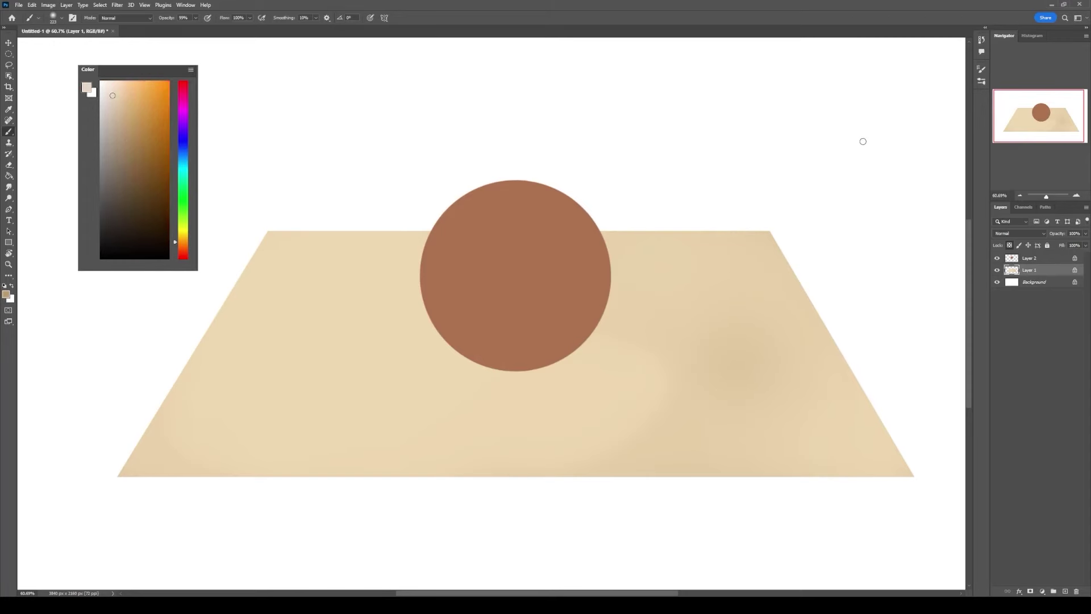
click(862, 142)
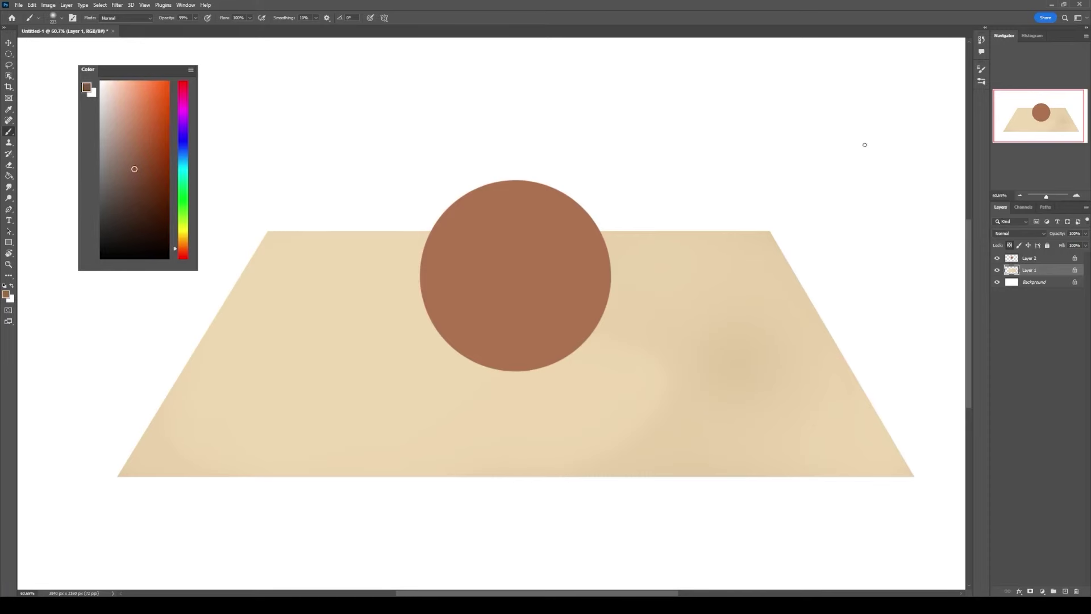
click(864, 143)
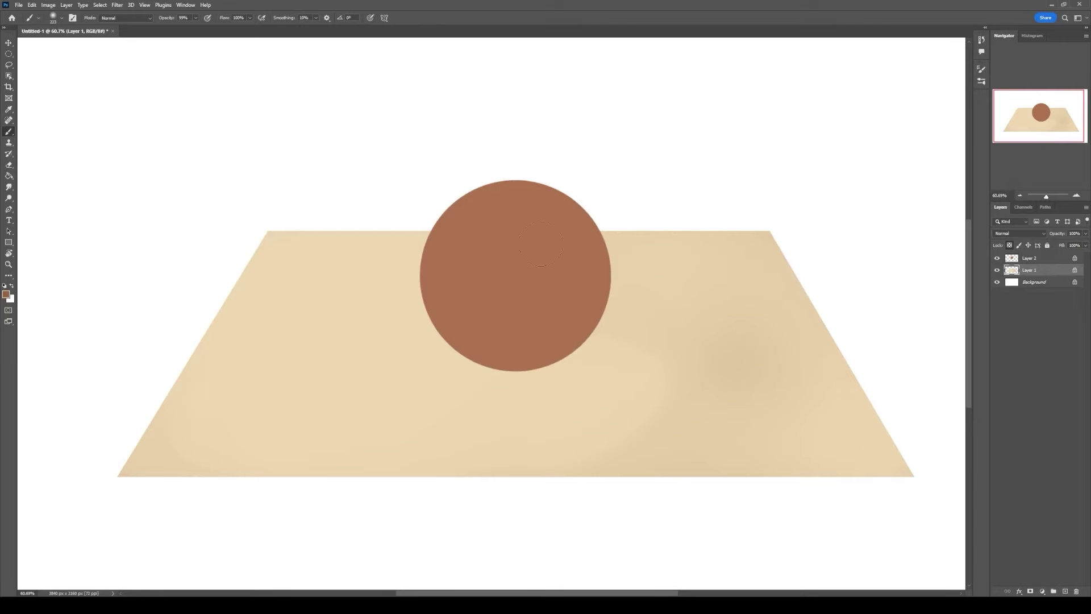
Step: On a new layer, draw a wide elliptical selection beneath the ball and fill it with the brown
click(1065, 591)
click(9, 65)
click(9, 54)
key(F6)
mouse_move(440, 358)
mouse_down()
mouse_move(710, 406)
mouse_move(719, 346)
mouse_up()
key(alt+BackSpace)
Step: Transform the brown ellipse into a slightly tilted cast shadow extending from under the ball, and deselect it
key(ctrl+t)
drag(595, 334, 595, 339)
drag(595, 385, 616, 391)
drag(723, 357, 720, 354)
key(Return)
key(ctrl+d)
Step: Lock the shadow layer's transparent pixels and brush soft black into the cast shadow where the ball touches the ground
key(b)
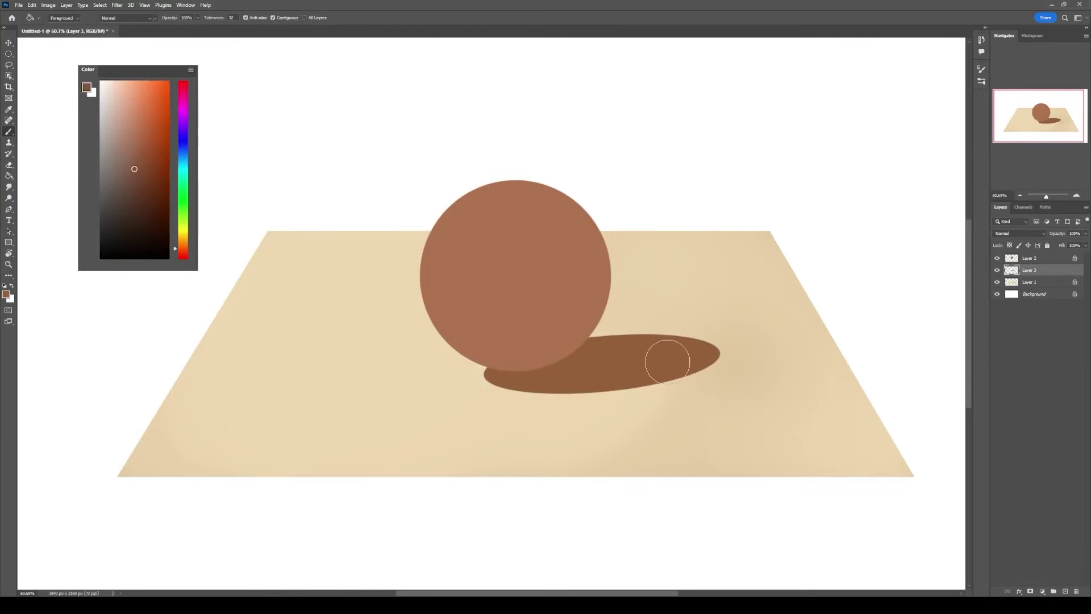
click(1009, 245)
mouse_move(514, 376)
mouse_down()
mouse_move(581, 360)
mouse_move(529, 370)
mouse_up()
alt+right_click(556, 370)
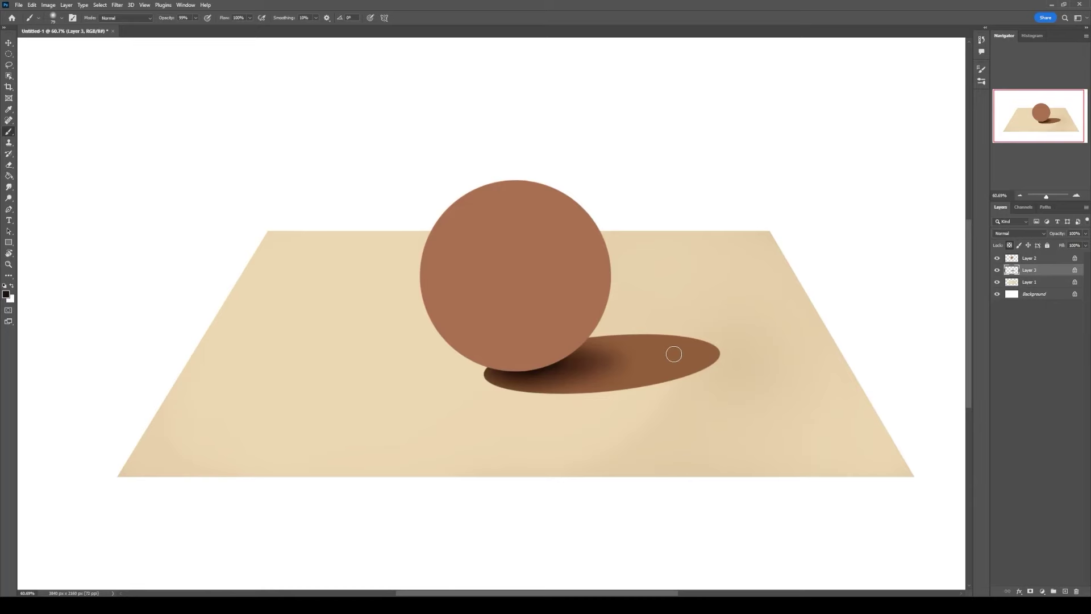
Step: Tint the far end and lower edge of the cast shadow with a muted magenta
alt+click(696, 348)
key(F6)
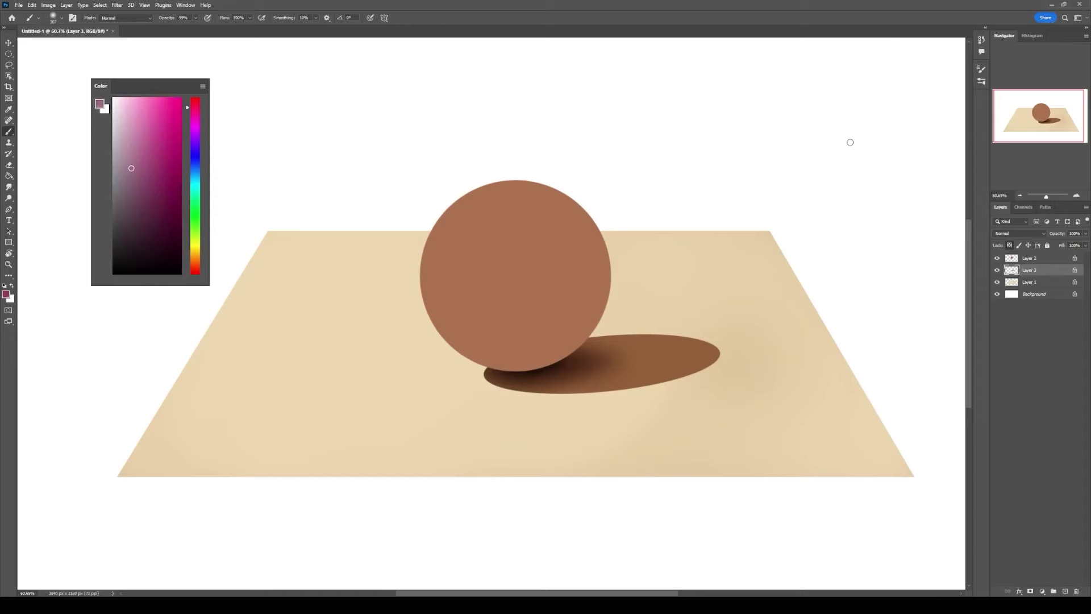
mouse_move(694, 330)
mouse_down()
mouse_move(661, 341)
mouse_move(705, 358)
mouse_up()
key(F6)
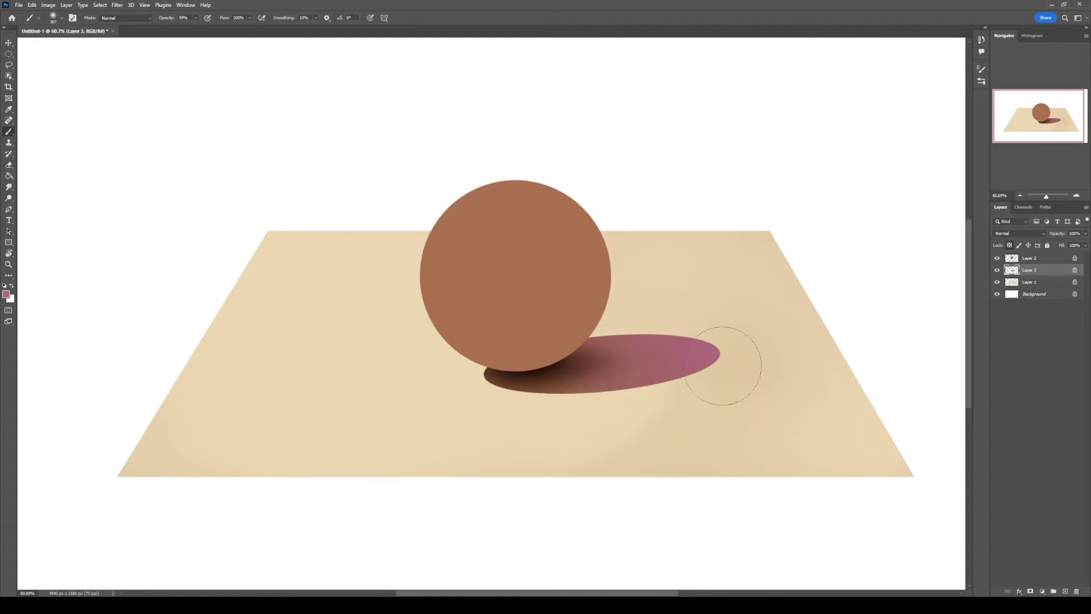
key(ctrl+plus)
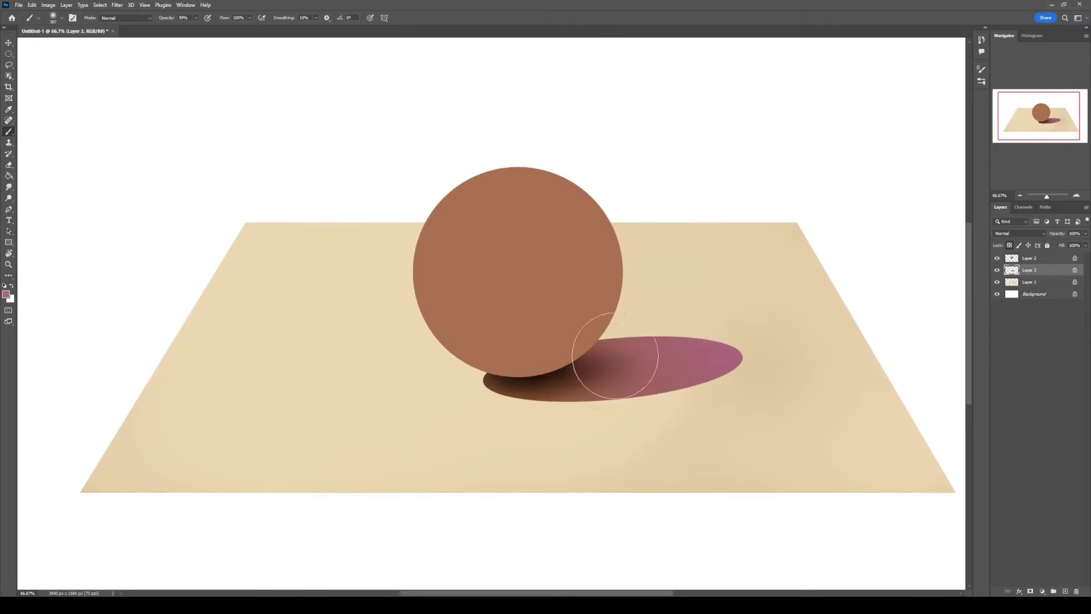
drag(489, 407, 653, 375)
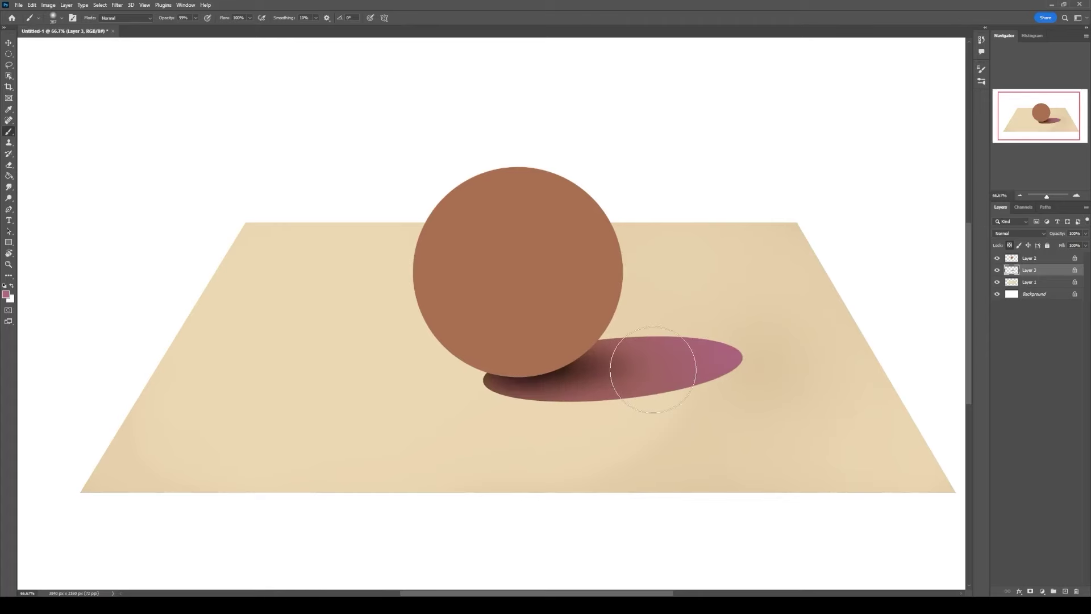
Step: Unlock the shadow layer's transparent pixels and soften the far edge of the cast shadow with the Smudge tool
drag(724, 346, 691, 341)
click(9, 187)
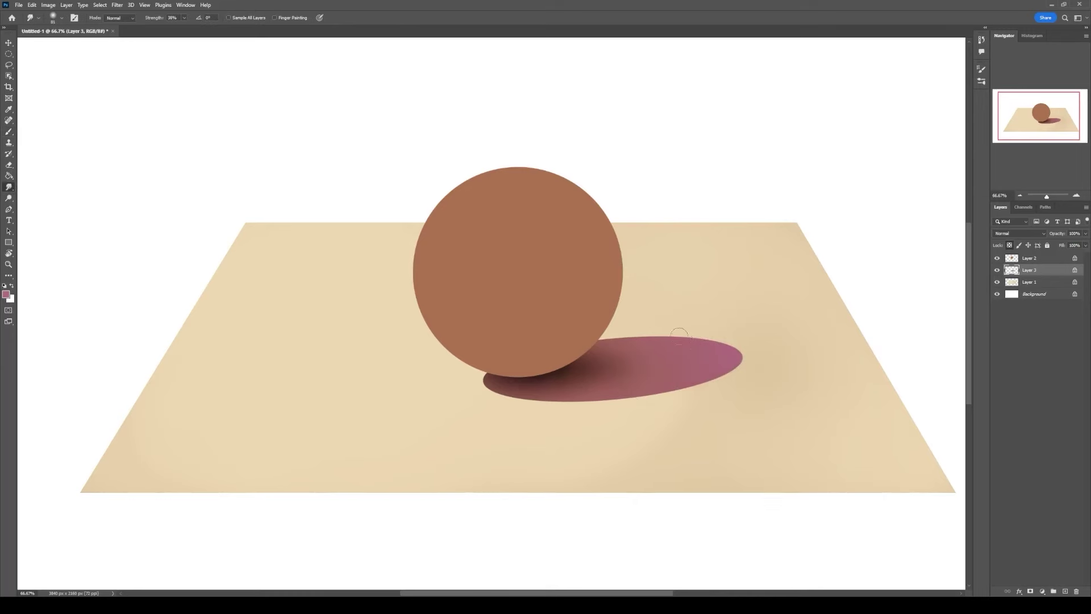
click(1010, 246)
Step: Paint a dark reddish-brown shadow over the lower-right side of the ball on Layer 2
click(1028, 261)
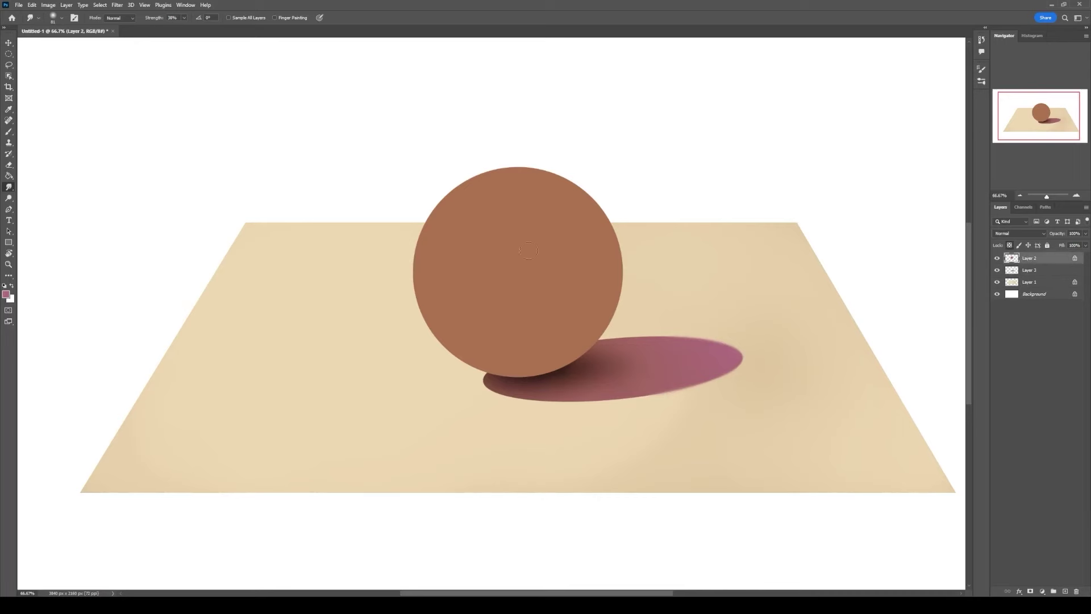
key(F6)
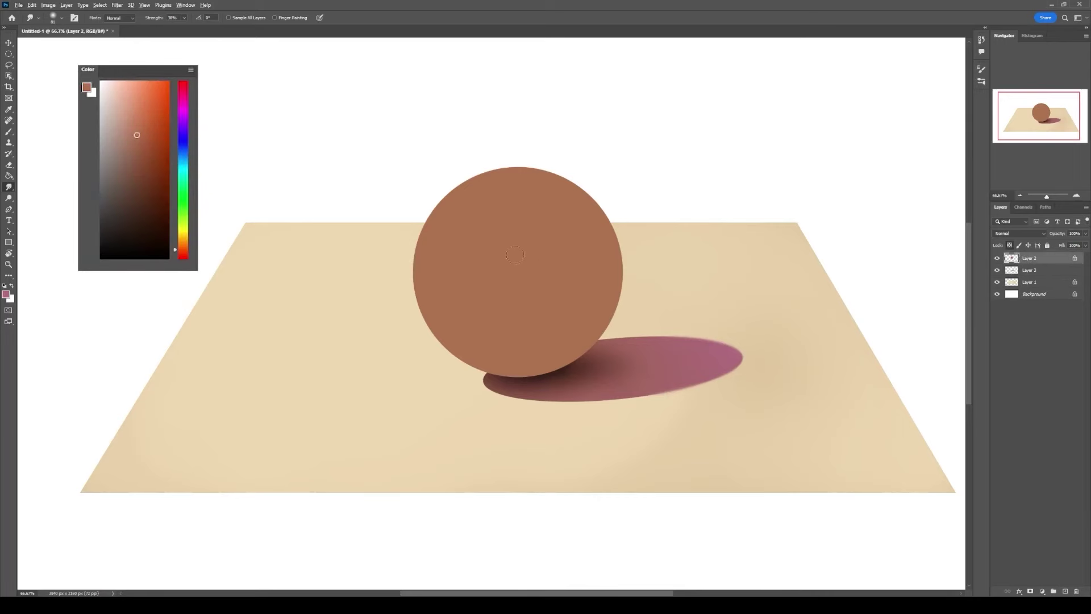
key(b)
alt+click(519, 243)
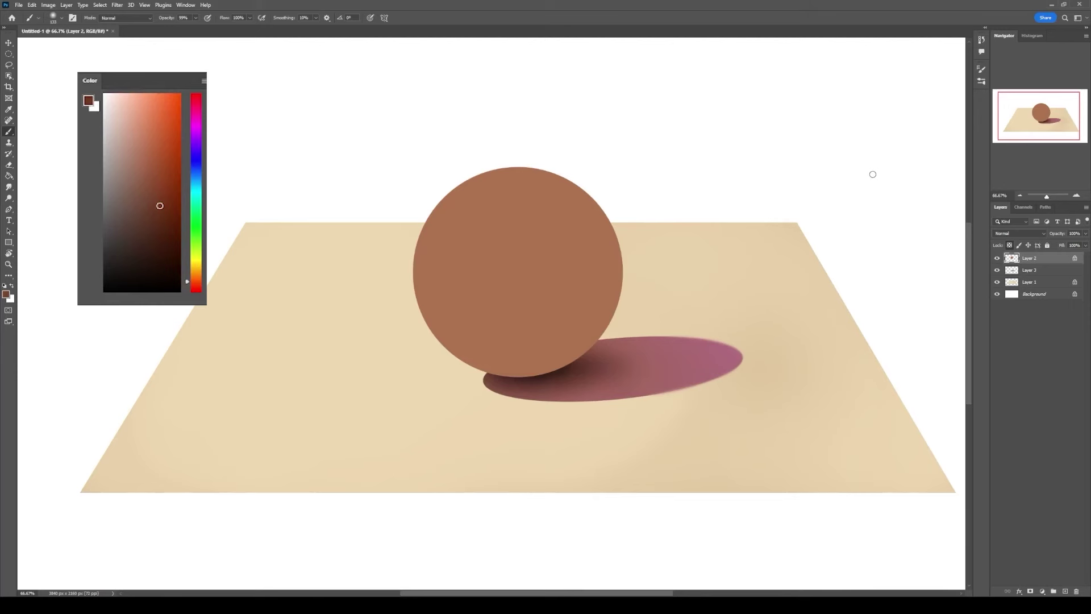
mouse_move(607, 205)
mouse_down()
mouse_move(528, 326)
mouse_move(463, 368)
mouse_up()
mouse_move(610, 205)
mouse_down()
mouse_move(611, 238)
mouse_move(497, 357)
mouse_move(611, 250)
mouse_move(493, 349)
mouse_up()
alt+right_click(614, 241)
mouse_move(607, 206)
mouse_down()
mouse_move(473, 364)
mouse_move(598, 236)
mouse_move(559, 309)
mouse_move(475, 362)
mouse_up()
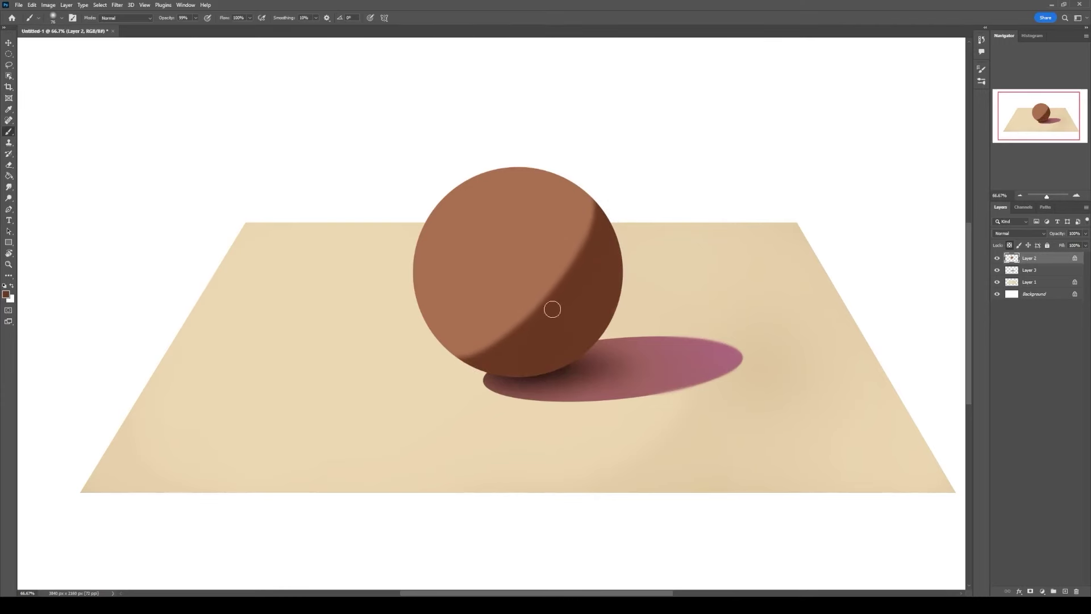
Step: Soften the boundary between the ball's light and shadow sides by brushing the dark brown at varying brush sizes
alt+right_click(587, 288)
alt+right_click(589, 283)
drag(603, 281, 607, 282)
alt+right_click(608, 226)
drag(598, 227, 618, 213)
mouse_move(476, 391)
mouse_down()
mouse_move(606, 251)
mouse_move(478, 350)
mouse_up()
alt+right_click(577, 275)
mouse_move(615, 197)
mouse_down()
mouse_move(484, 364)
mouse_move(508, 352)
mouse_move(608, 193)
mouse_up()
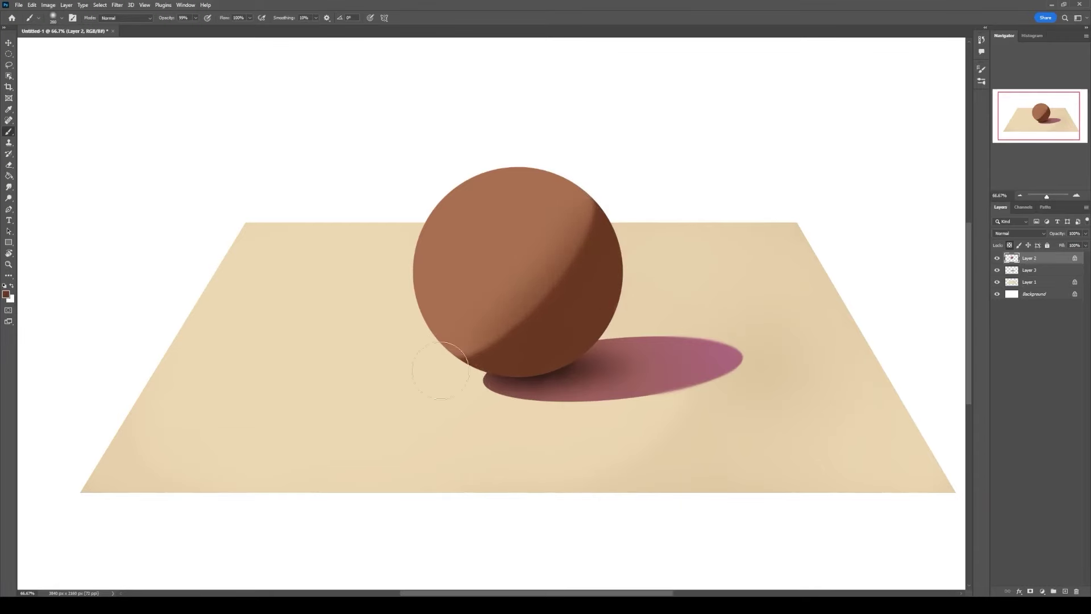
alt+right_click(601, 273)
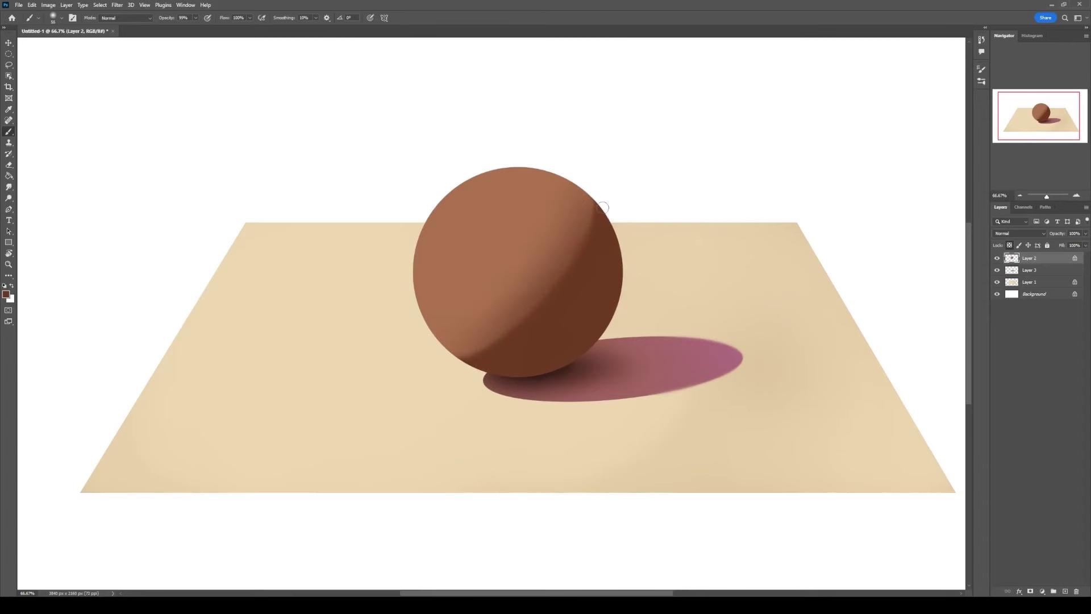
alt+right_click(584, 293)
Step: Paint the lit upper-left side of the ball with a pale peach using a large soft brush
key(F6)
alt+click(471, 225)
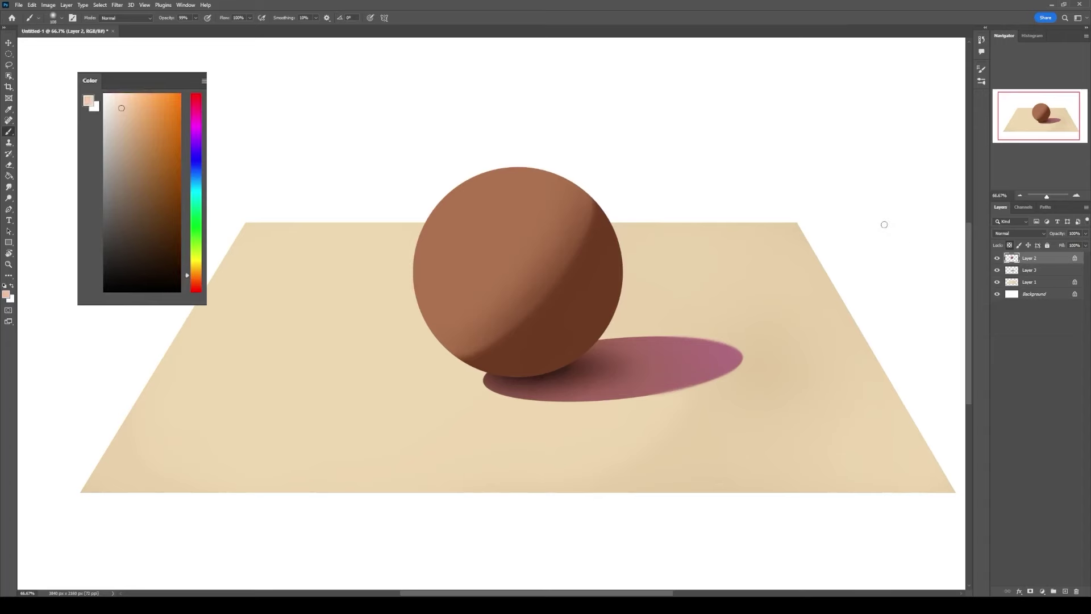
mouse_move(487, 236)
mouse_down()
mouse_move(503, 236)
mouse_move(512, 215)
mouse_up()
mouse_move(487, 159)
mouse_down()
mouse_move(402, 256)
mouse_move(506, 165)
mouse_up()
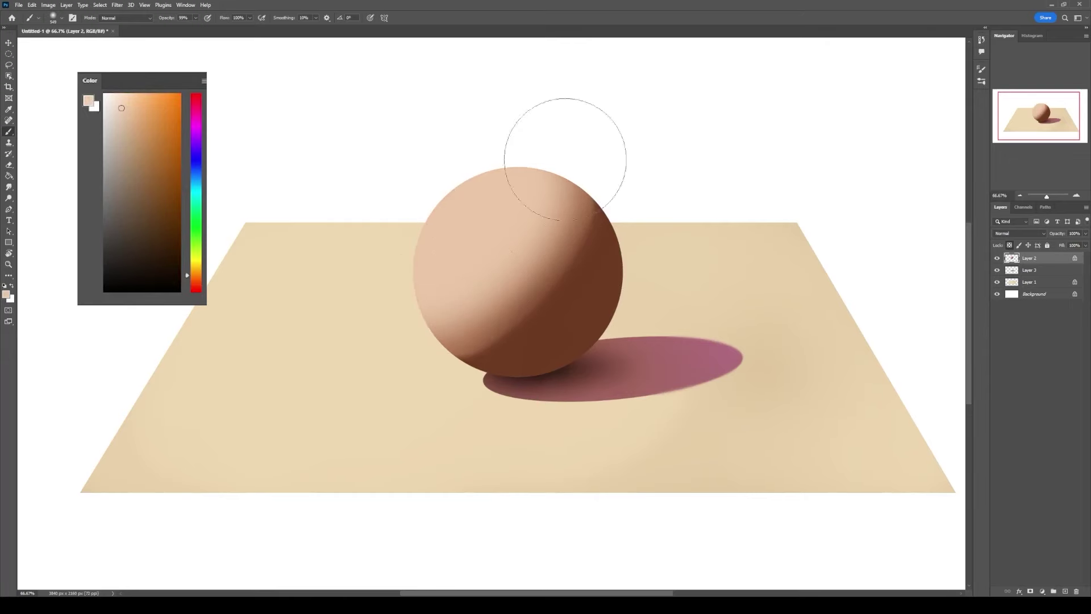
key(F6)
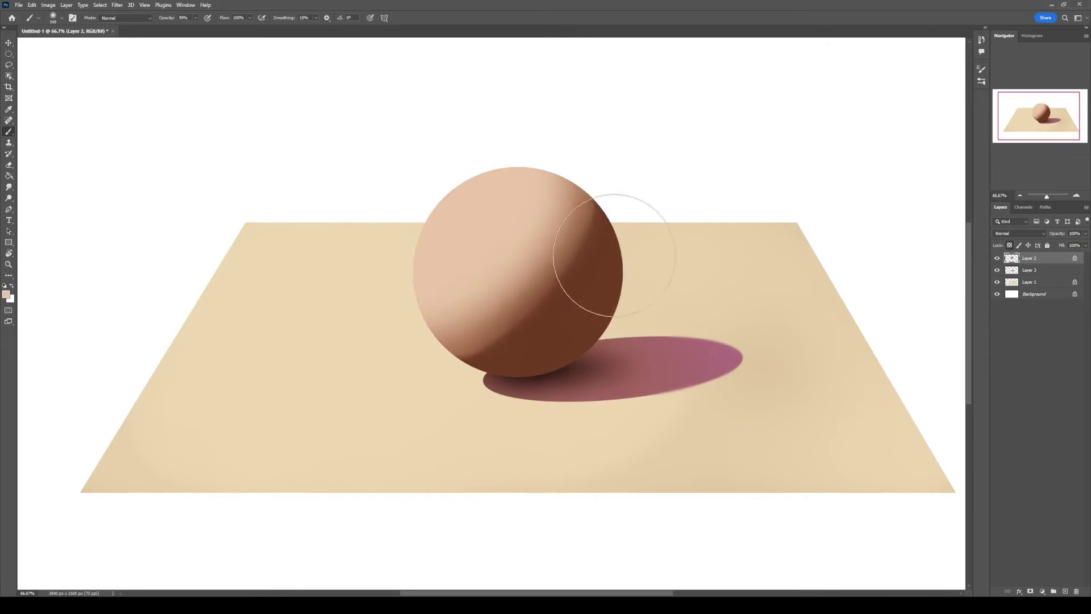
Step: Undo the flat pale peach painting on the lit side of the ball
key(ctrl+z)
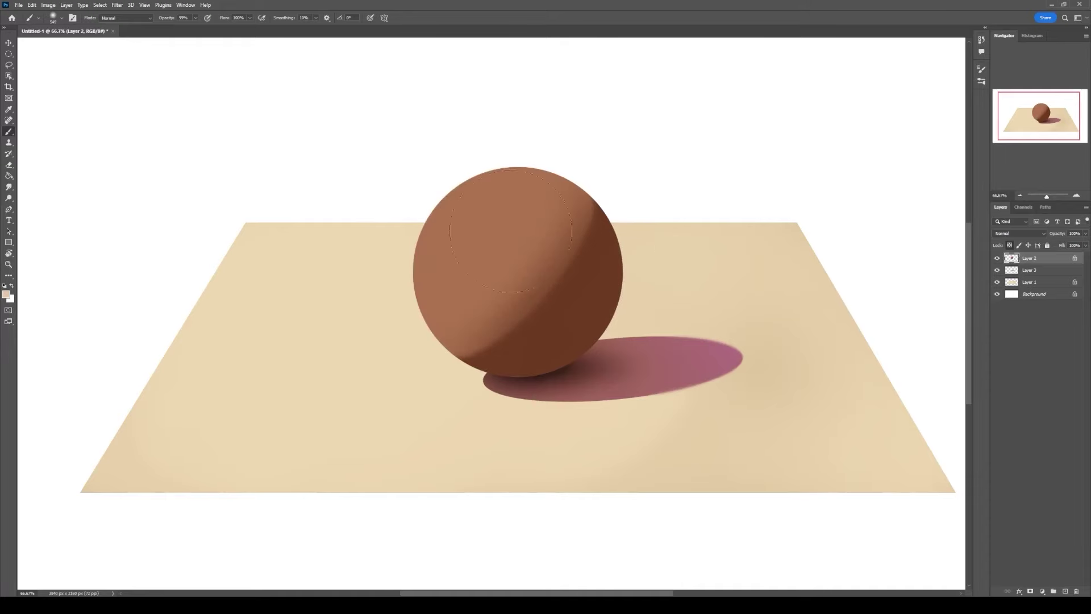
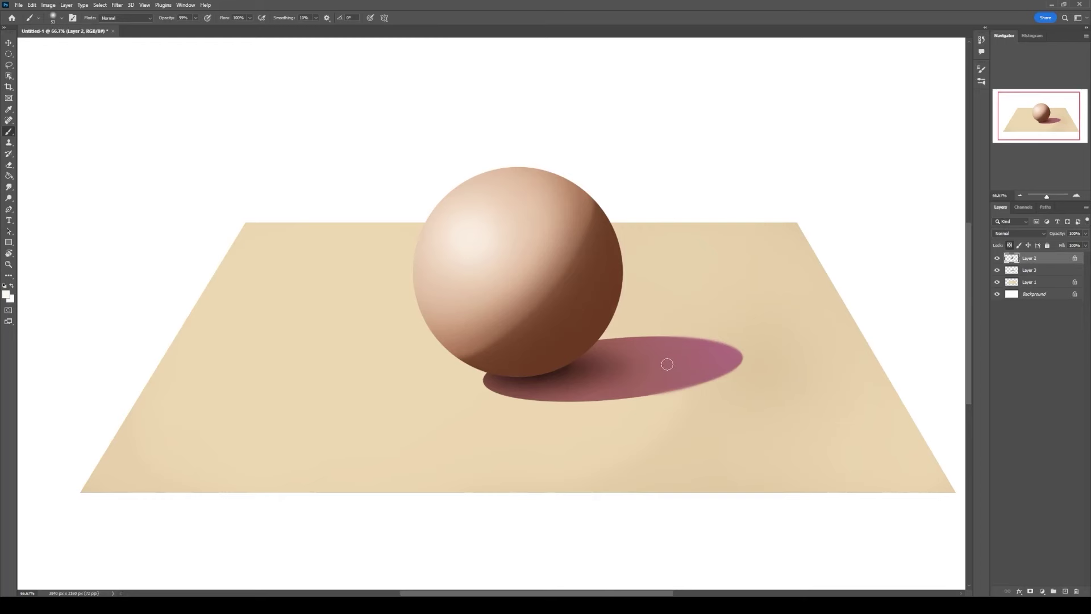
Step: Paint orange reflected light over the lower-right shadow side of the ball on Layer 2 with a soft brush
drag(595, 312, 625, 312)
key(F6)
mouse_move(545, 350)
mouse_down()
mouse_move(524, 358)
mouse_move(554, 353)
mouse_up()
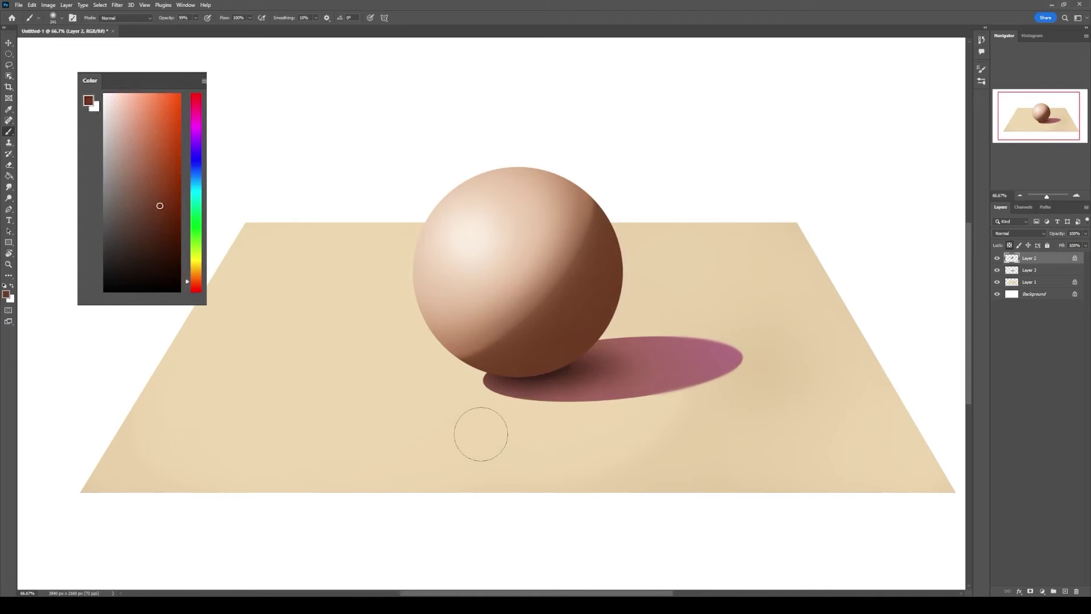
drag(916, 246, 887, 224)
alt+right_click(514, 375)
drag(591, 342, 477, 390)
alt+right_click(584, 298)
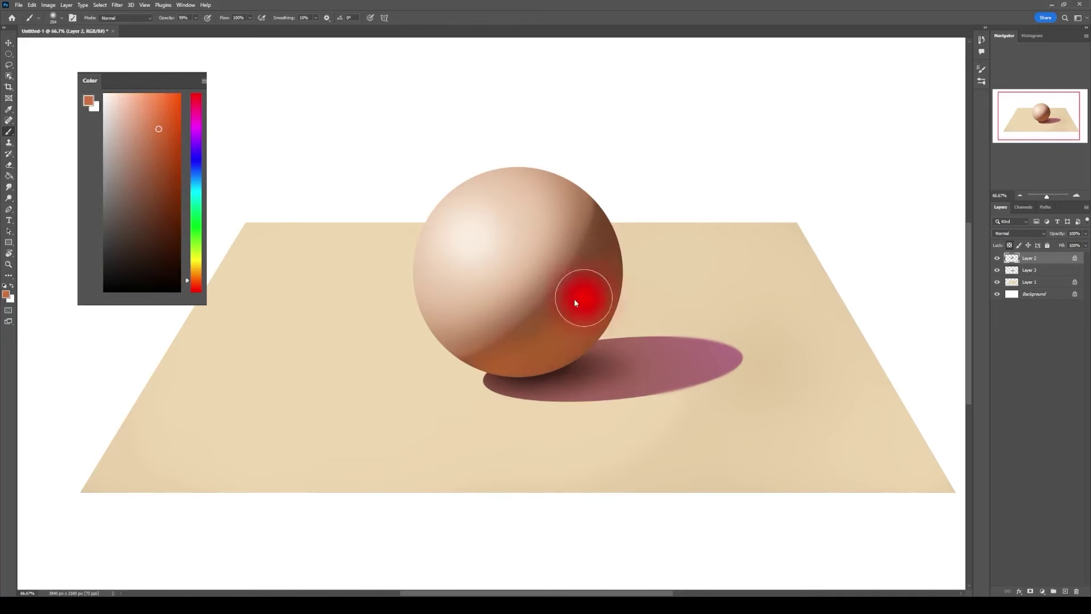
Step: Build up and blend a more saturated orange along the ball's lower-right rim with a smaller soft brush
alt+click(612, 223)
mouse_move(591, 307)
mouse_down()
mouse_move(585, 340)
mouse_move(616, 222)
mouse_move(573, 372)
mouse_move(498, 368)
mouse_move(554, 362)
mouse_move(552, 350)
mouse_move(429, 395)
mouse_up()
alt+click(519, 366)
click(880, 102)
alt+right_click(553, 361)
key(bracketleft)
key(bracketleft)
key(bracketleft)
key(F6)
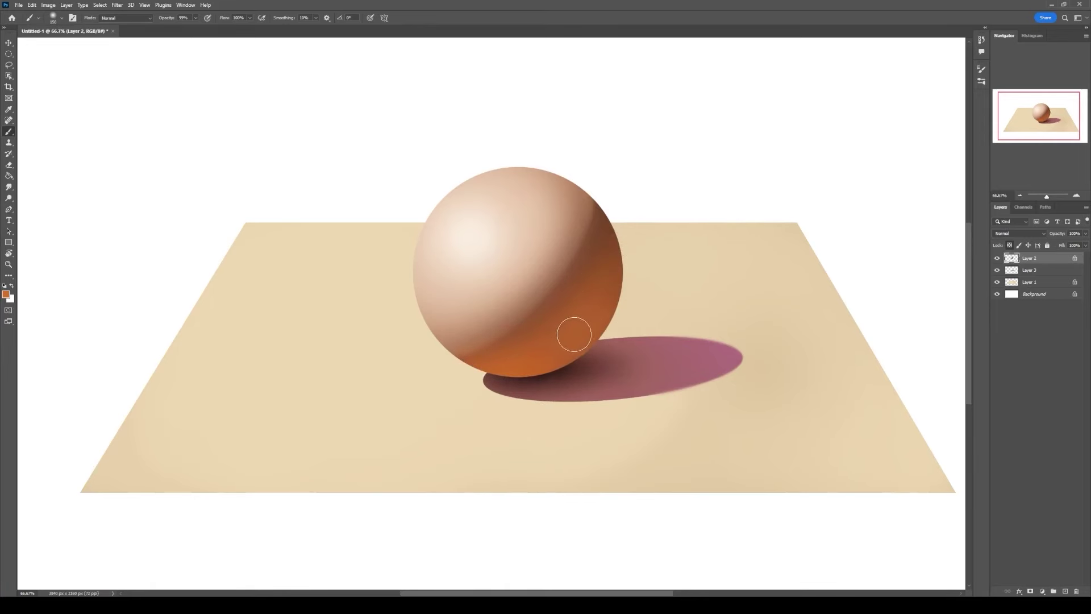
drag(561, 343, 591, 310)
mouse_move(531, 379)
mouse_down()
mouse_move(631, 316)
mouse_move(621, 301)
mouse_up()
Step: Darken the ball's underside where it meets the cast shadow, using a dark brown sampled from the ball and a small brush
key(bracketleft)
key(bracketleft)
key(bracketleft)
key(bracketleft)
key(bracketleft)
key(bracketleft)
click(546, 353)
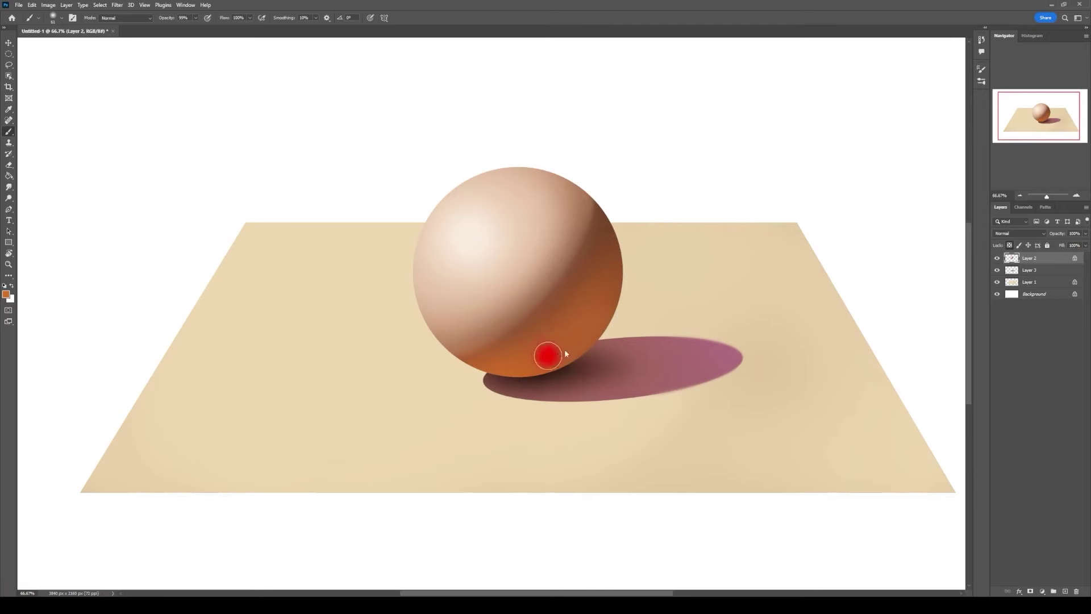
alt+click(603, 208)
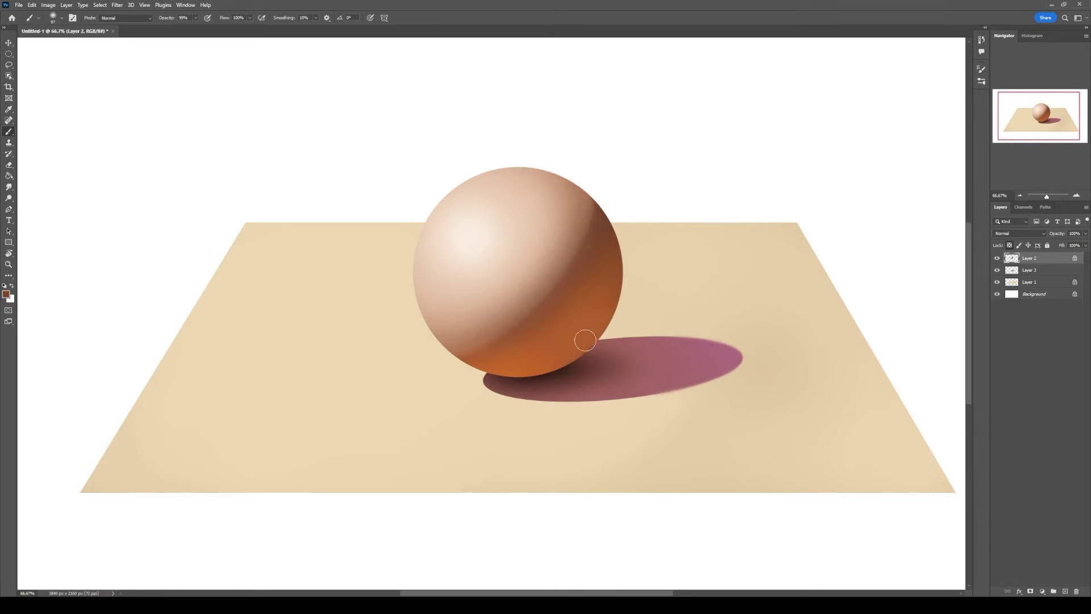
click(566, 362)
drag(579, 362, 576, 362)
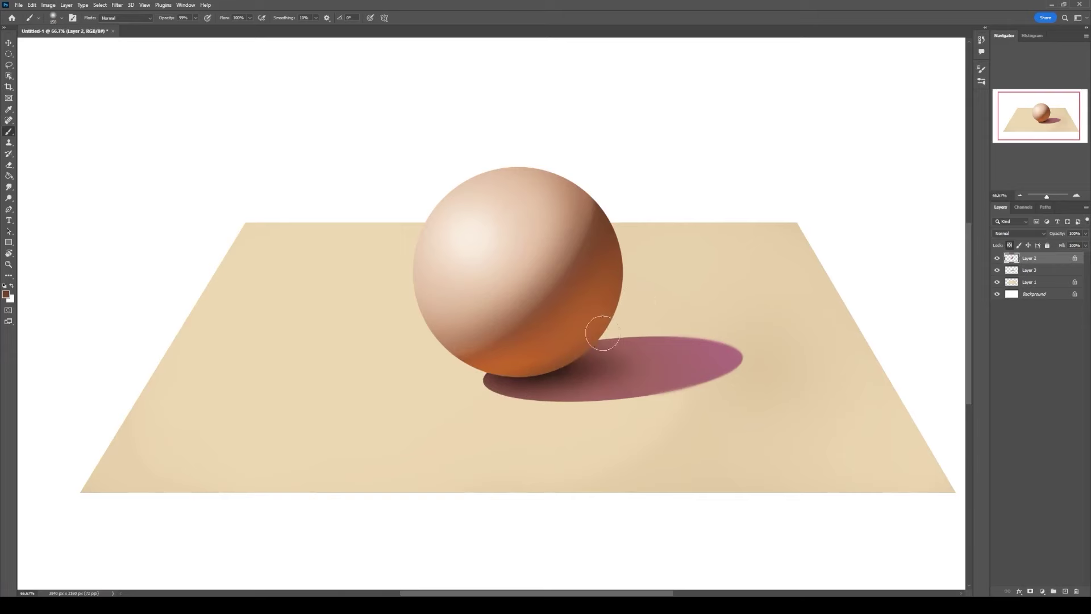
mouse_move(560, 374)
mouse_down()
mouse_move(505, 391)
mouse_move(548, 370)
mouse_move(523, 332)
mouse_move(610, 222)
mouse_move(599, 207)
mouse_move(570, 371)
mouse_move(537, 379)
mouse_up()
Step: Blend the dark underside into the orange reflected light with tones sampled from the ball and varying brush sizes
alt+click(597, 207)
key(bracketright)
key(bracketright)
alt+click(581, 334)
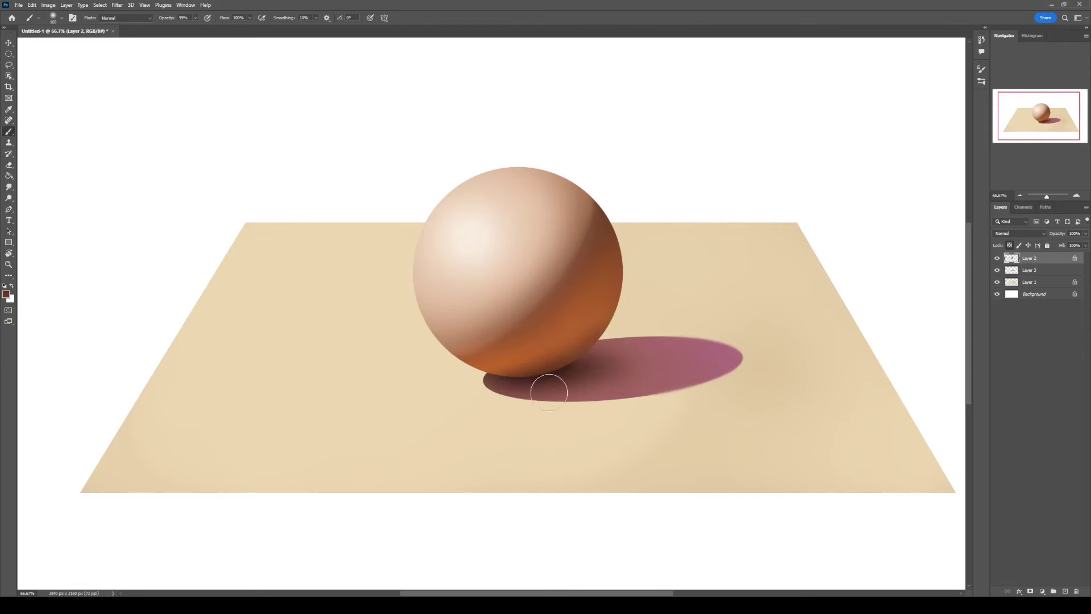
key(bracketleft)
key(bracketleft)
key(bracketleft)
key(bracketleft)
key(bracketright)
key(bracketright)
key(bracketright)
key(bracketright)
Step: Paint muted mauve reflected light on the upper-right rim of the ball's shadow side and blend it with sampled tones
alt+click(602, 204)
key(F6)
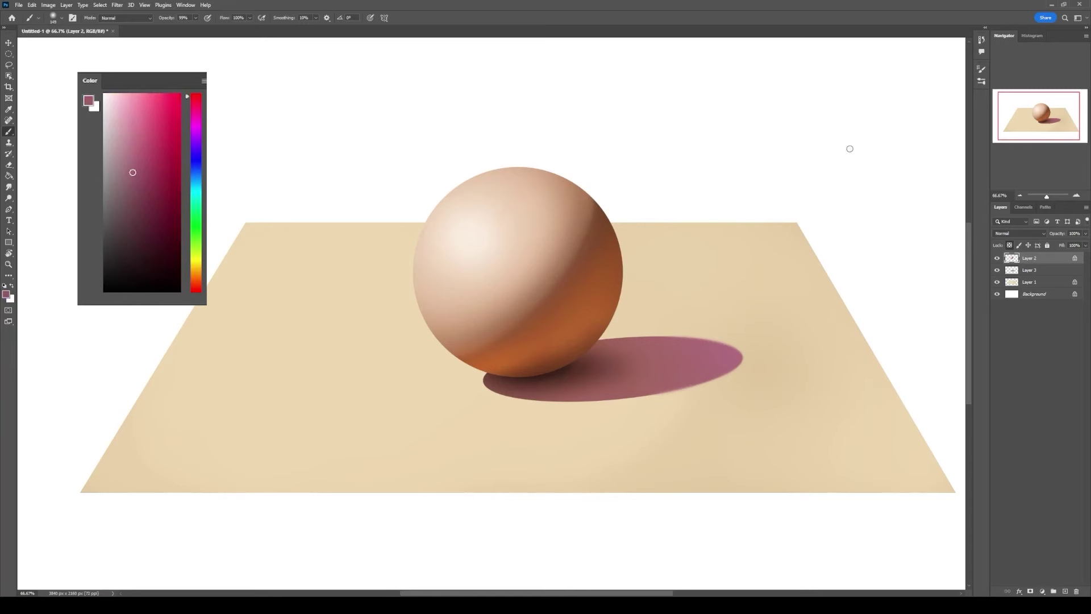
mouse_move(626, 203)
mouse_down()
mouse_move(607, 221)
mouse_move(596, 199)
mouse_move(609, 219)
mouse_up()
alt+click(609, 219)
key(bracketleft)
key(bracketleft)
key(bracketleft)
key(bracketleft)
key(bracketleft)
alt+click(615, 233)
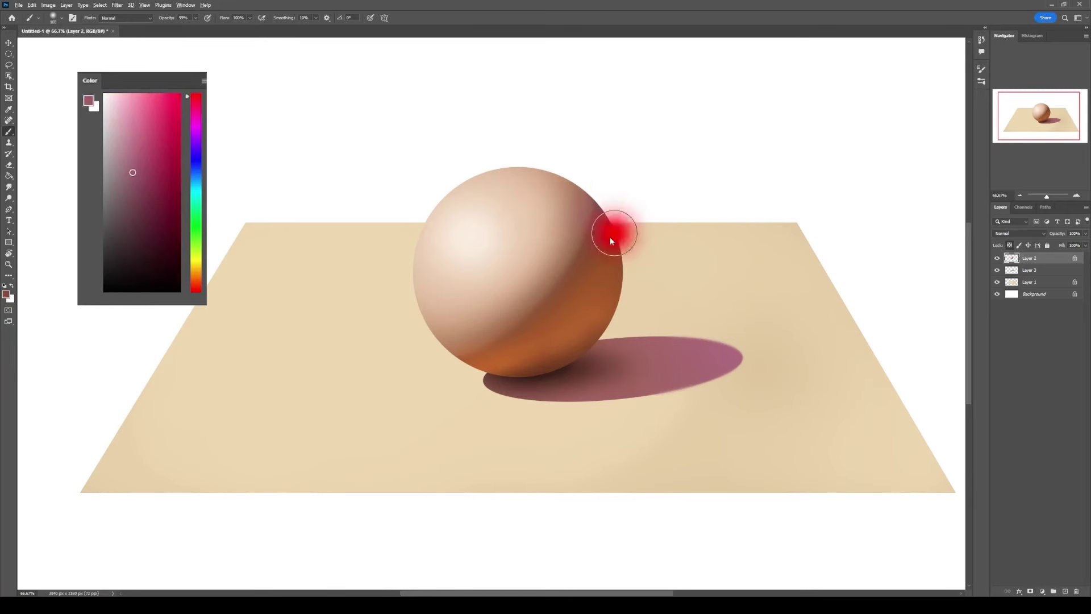
key(F6)
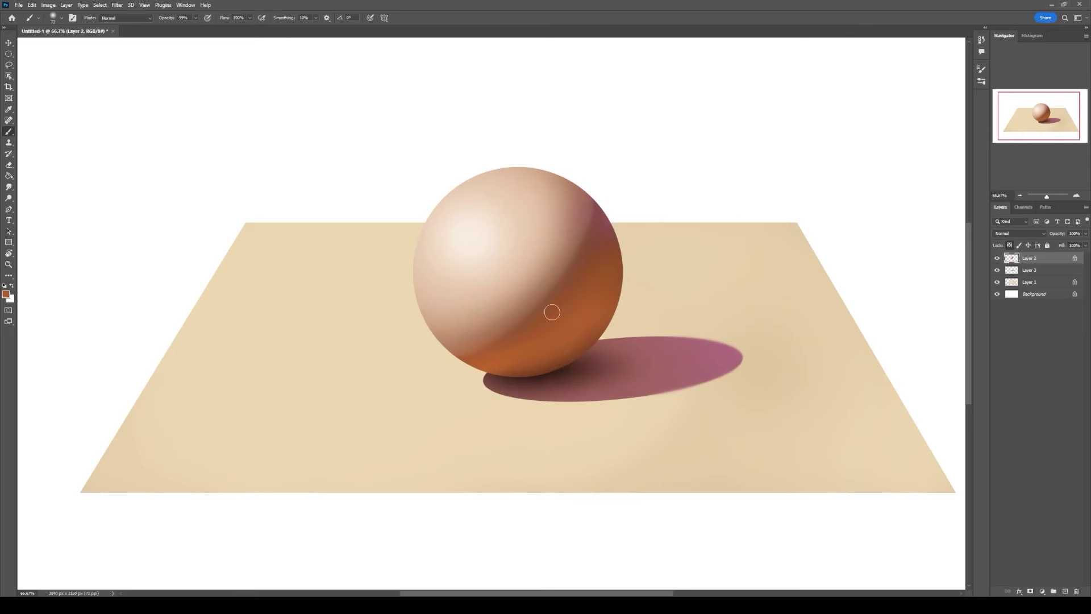
Step: Smooth the orange tones across the lower part of the ball with colours sampled from its shadow side
drag(553, 348, 477, 362)
alt+drag(549, 343, 540, 357)
alt+click(517, 354)
Step: Lock the transparent pixels of Layer 3 and paint reddish orange into the cast shadow nearest the ball
key(F6)
click(1027, 272)
click(1010, 246)
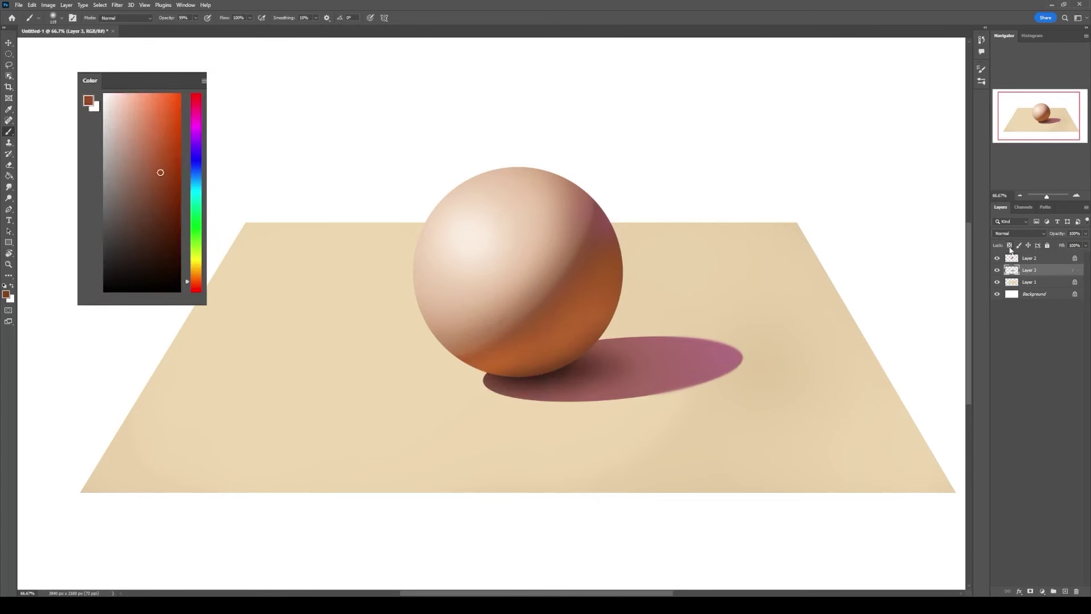
drag(498, 383, 603, 393)
alt+click(588, 394)
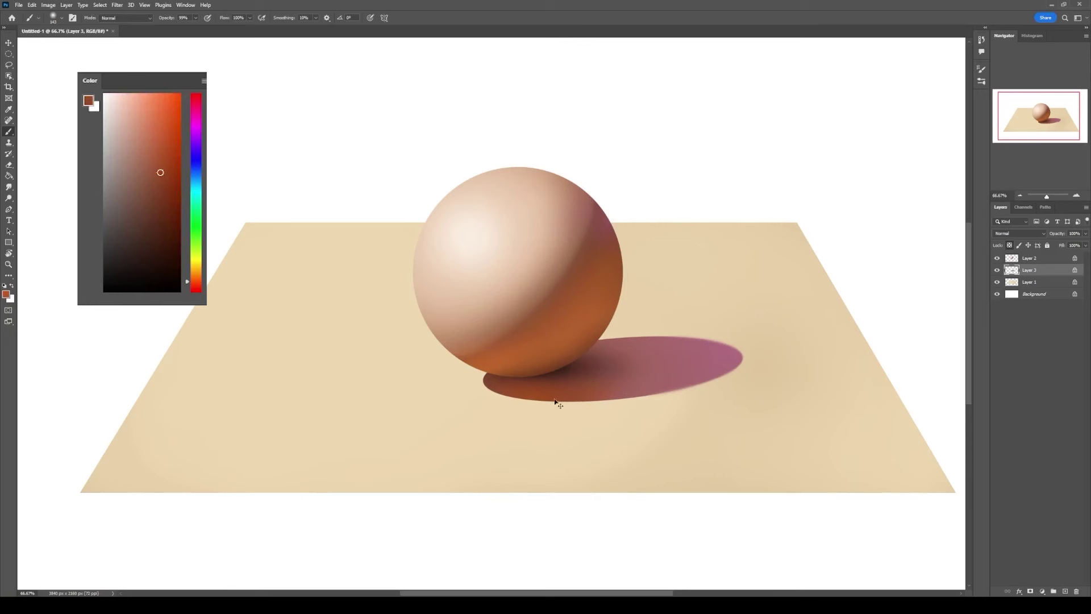
key(])
key(])
key(])
key(])
mouse_move(493, 392)
mouse_down()
mouse_move(568, 388)
mouse_move(483, 394)
mouse_up()
key(F6)
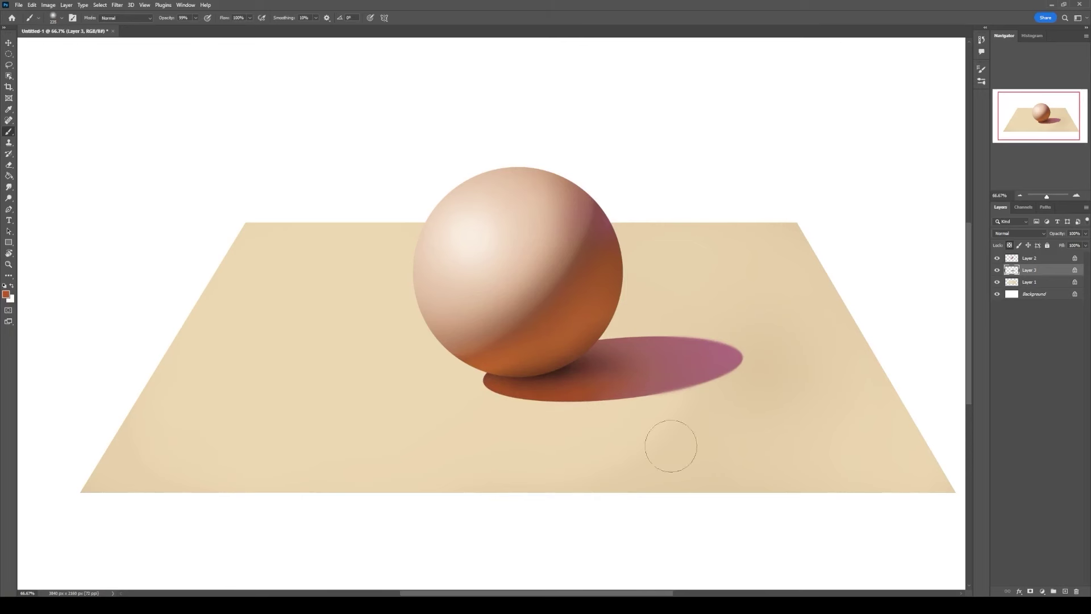
Step: Draw a red arrow on Layer 4 pointing at the boundary between the ball's light and shadow sides
key(bracketleft)
key(bracketleft)
key(bracketleft)
key(bracketleft)
key(bracketleft)
drag(911, 249, 911, 221)
drag(555, 194, 544, 194)
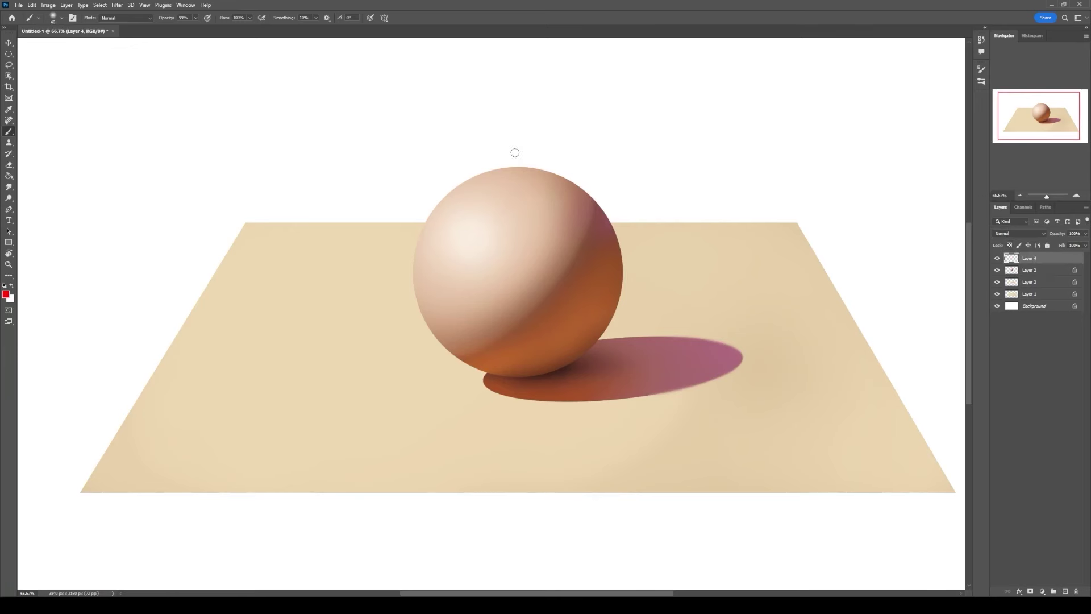
drag(510, 149, 569, 235)
drag(541, 223, 569, 235)
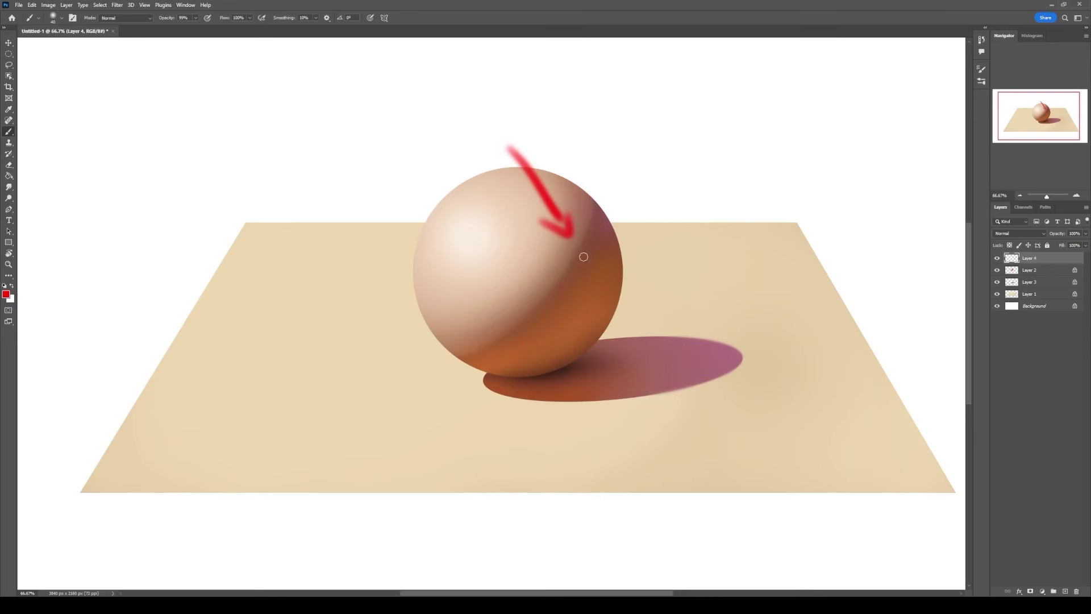
drag(579, 252, 622, 275)
Step: Undo the red annotation strokes on Layer 4
key(ctrl+z)
key(ctrl+z)
key(ctrl+z)
key(ctrl+z)
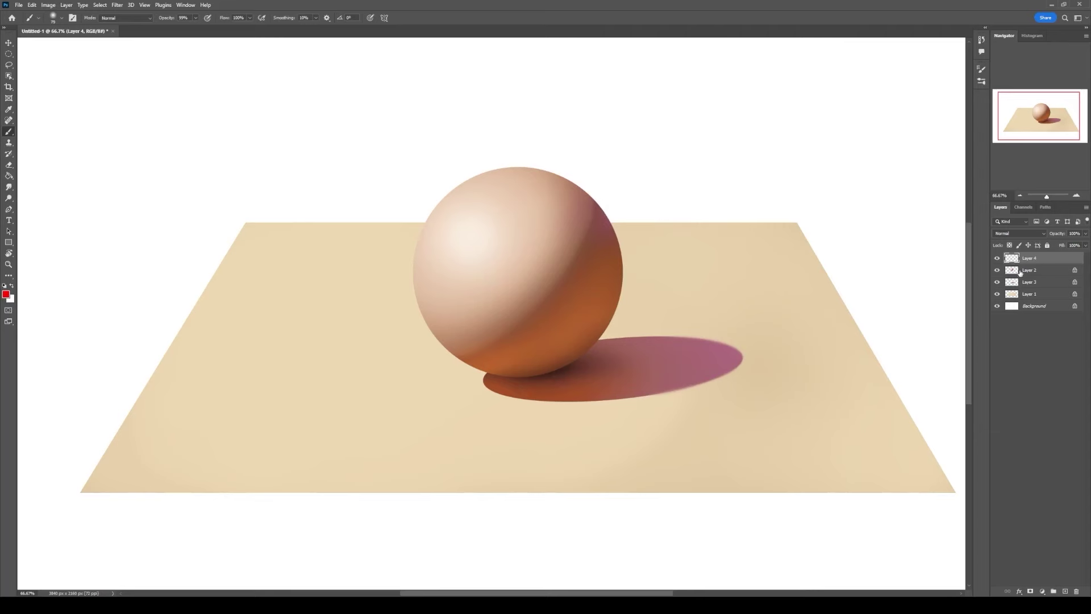
Step: Paint a soft red band on Layer 2 along the boundary between the ball's light and shadow sides
drag(1021, 272, 1008, 263)
mouse_move(599, 198)
mouse_down()
mouse_move(566, 274)
mouse_move(596, 241)
mouse_move(608, 203)
mouse_move(529, 327)
mouse_move(599, 199)
mouse_move(521, 323)
mouse_move(595, 212)
mouse_move(488, 354)
mouse_up()
drag(596, 214, 463, 360)
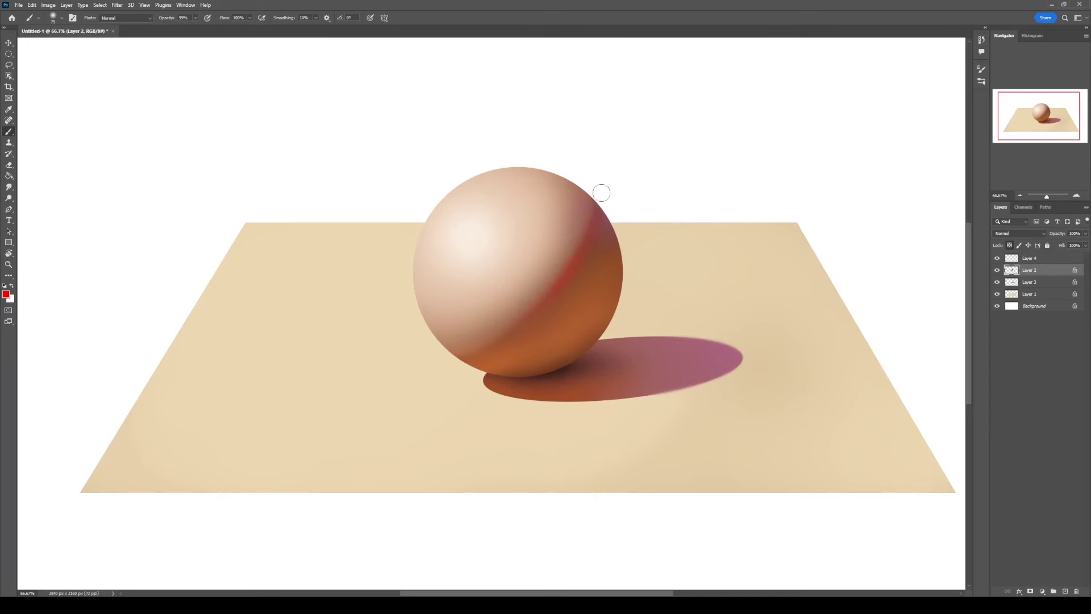
mouse_move(602, 193)
mouse_down()
mouse_move(574, 256)
mouse_move(472, 358)
mouse_up()
Step: Blend the red band into the neighbouring light and shadow areas with colours sampled from the ball
alt+click(483, 362)
alt+click(601, 213)
alt+click(568, 284)
mouse_move(604, 211)
mouse_down()
mouse_move(562, 292)
mouse_move(584, 263)
mouse_move(478, 346)
mouse_up()
alt+click(460, 348)
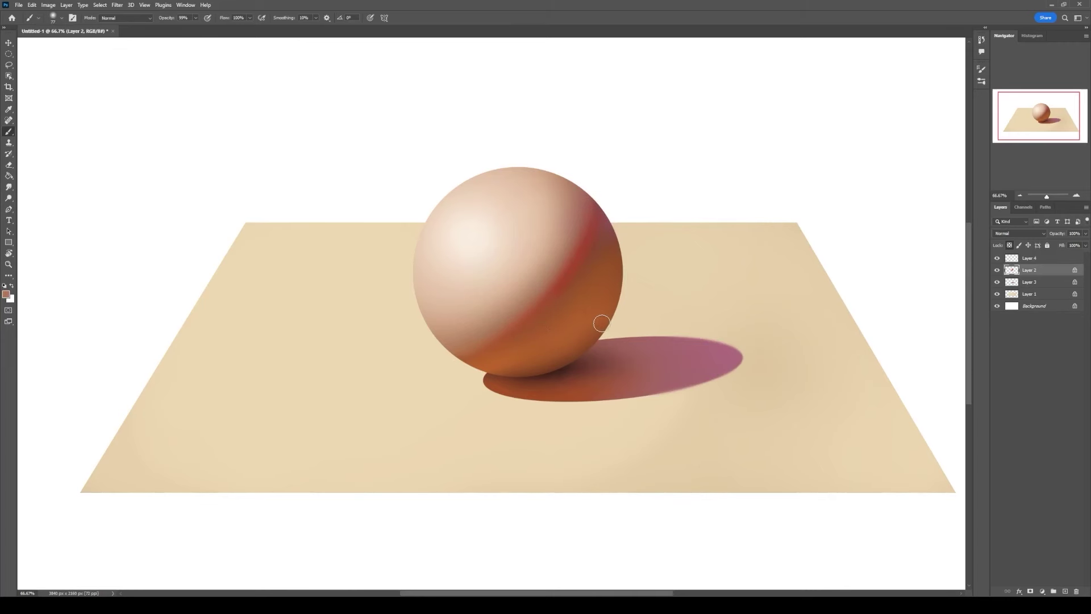